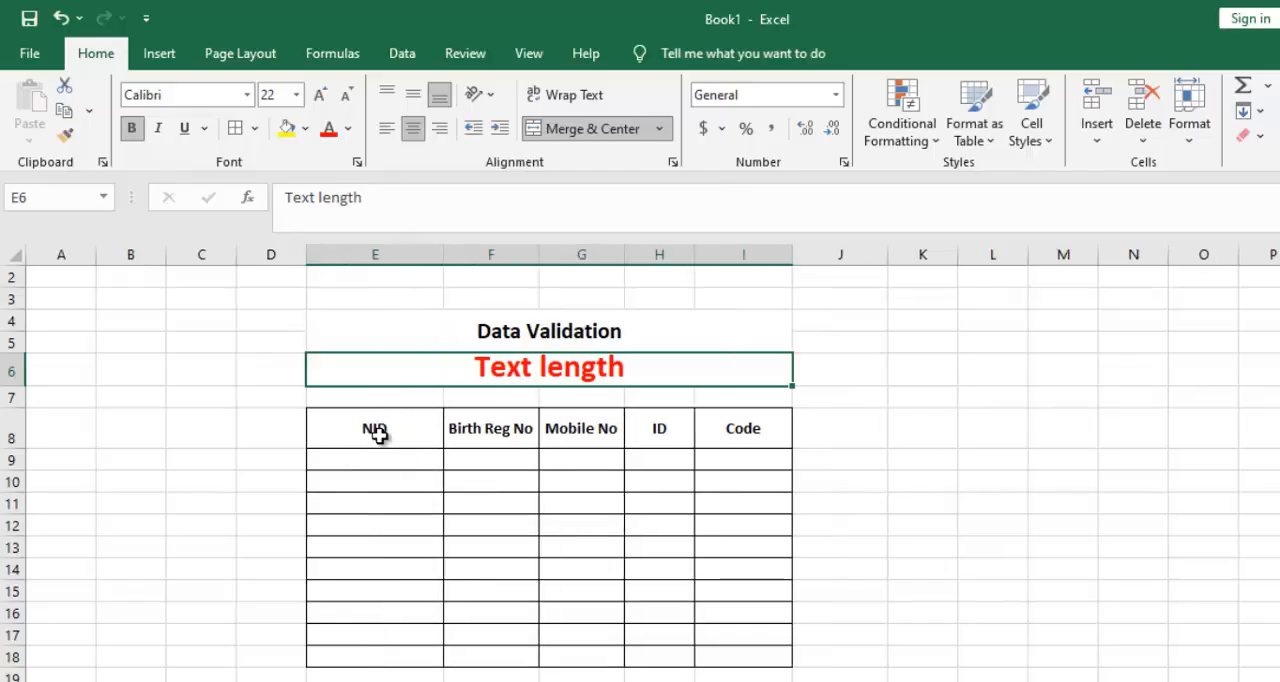
click(382, 457)
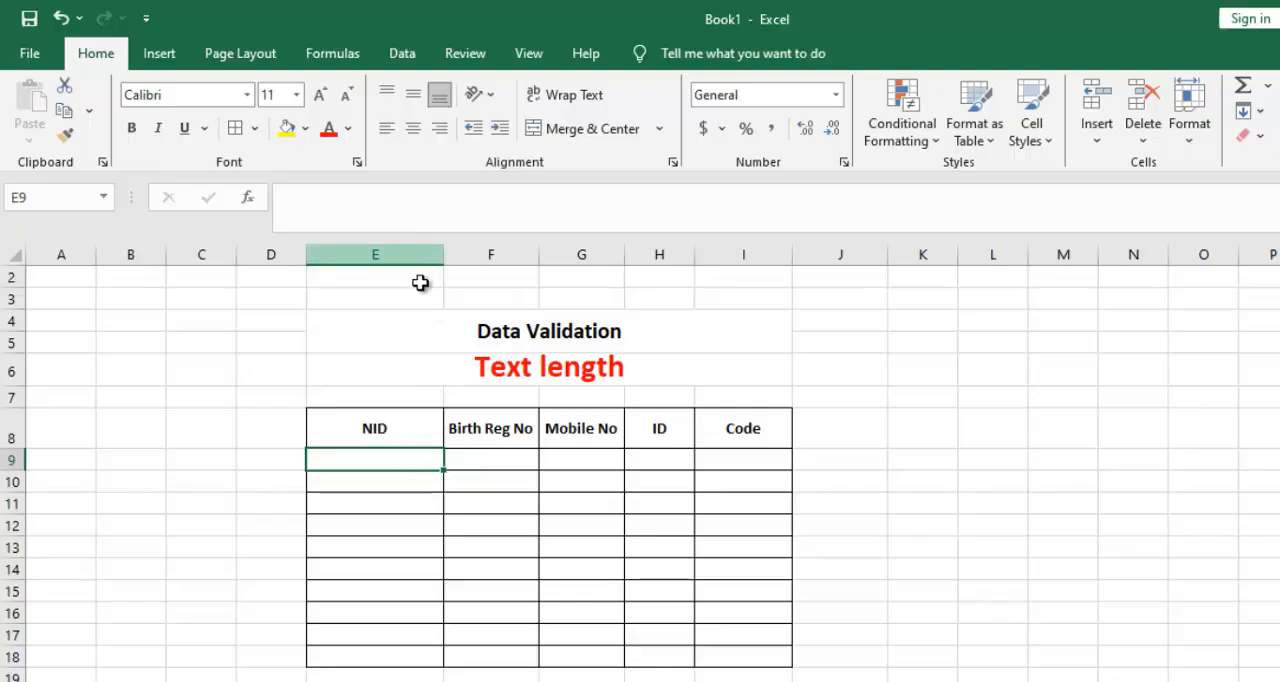
drag(408, 425, 389, 658)
click(481, 521)
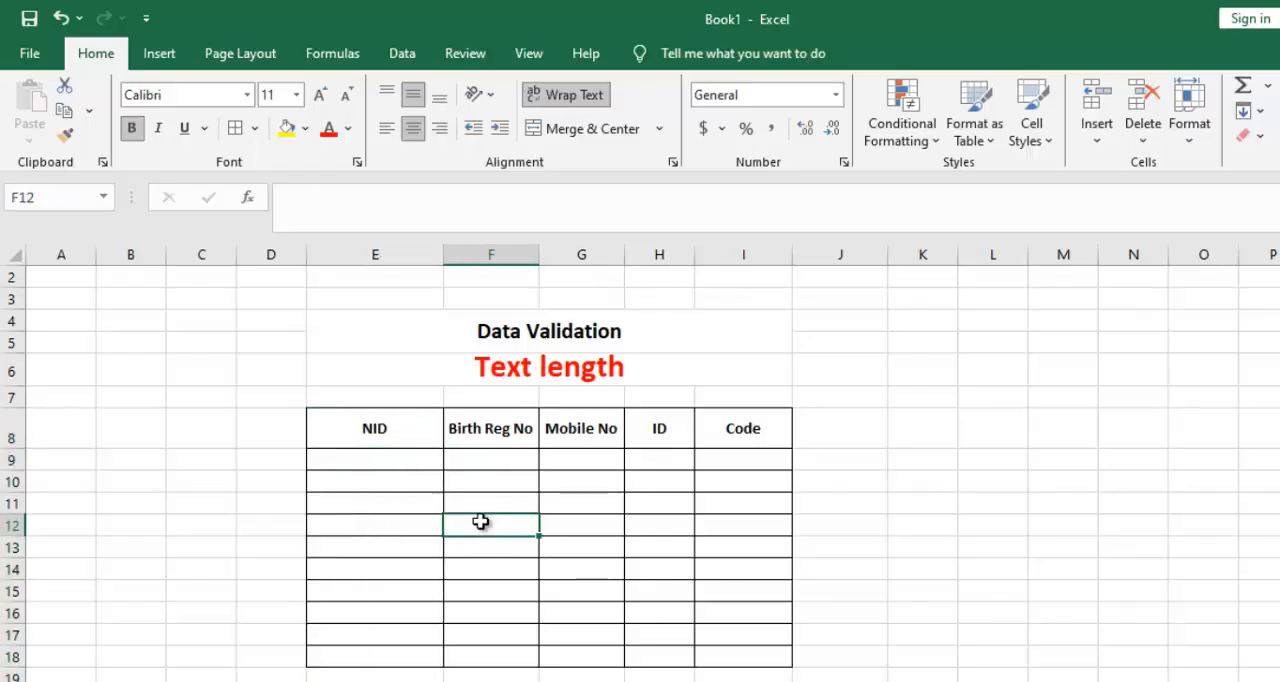
Widen the Birth Reg No, Mobile No, ID and Code columns (F to I) of the table.
drag(538, 254, 597, 272)
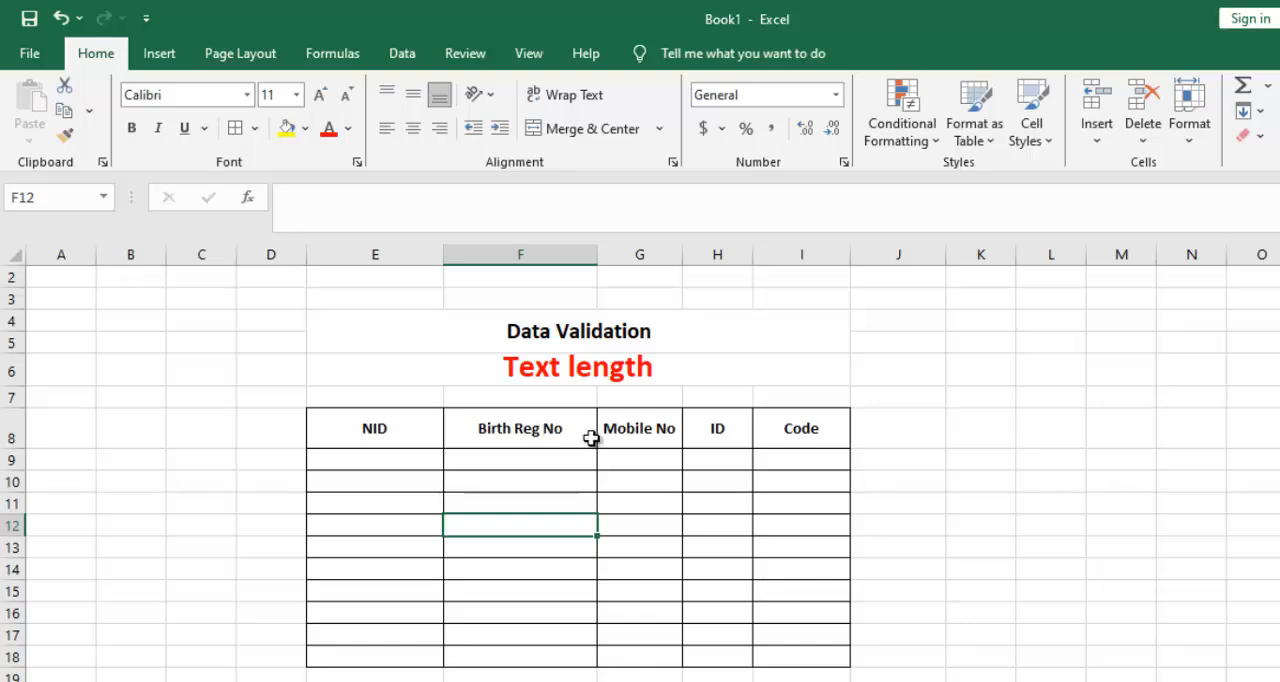
drag(682, 254, 818, 257)
drag(918, 258, 952, 262)
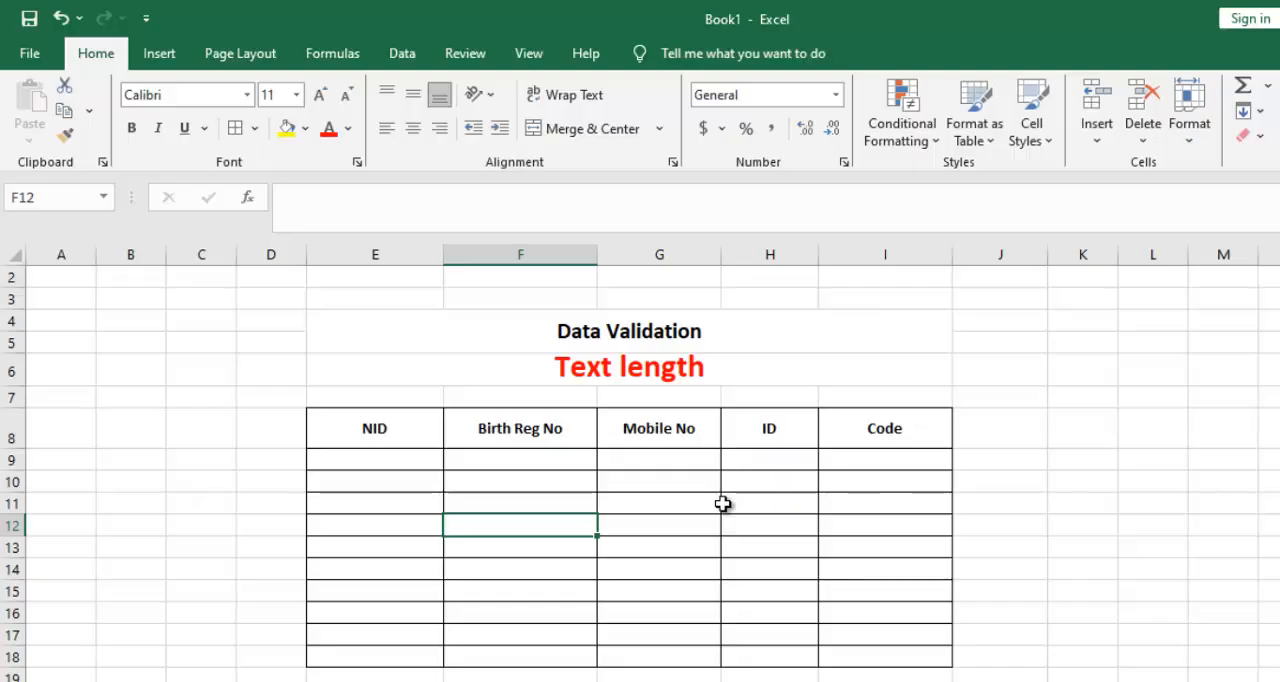
click(764, 546)
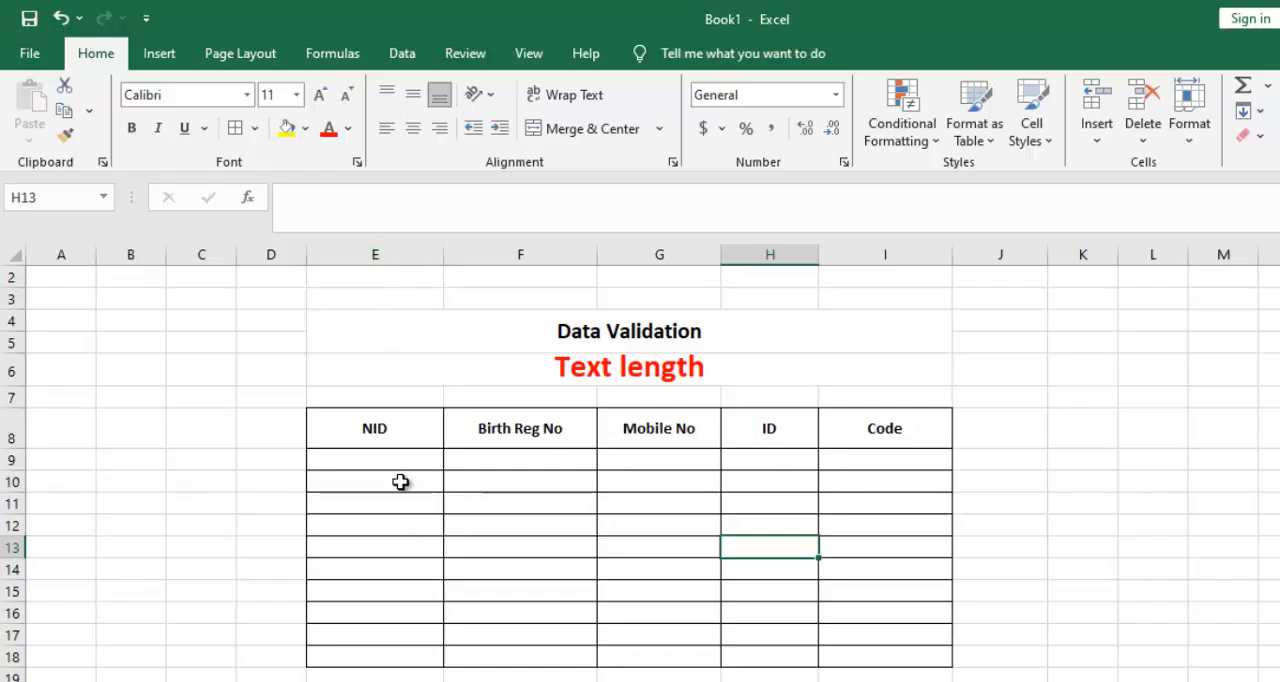
Open data validation for the empty NID cells E9:E18 and set the allowed type to Text length.
click(391, 246)
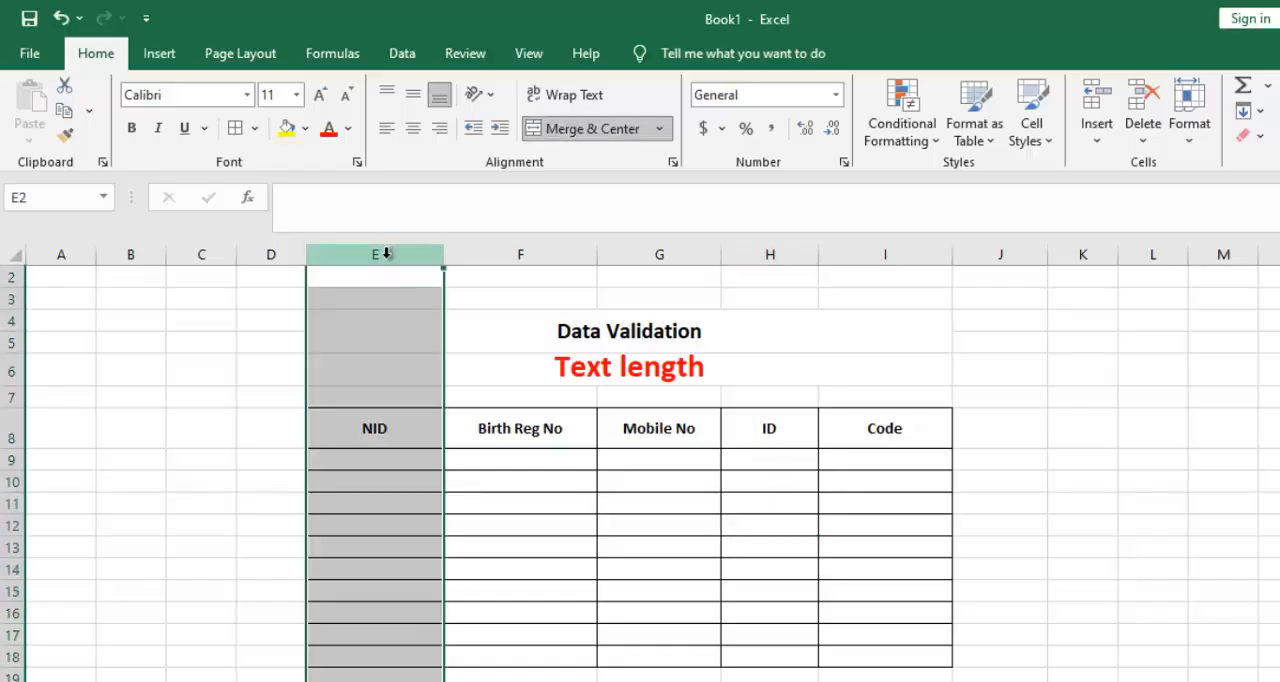
click(340, 503)
drag(357, 451, 350, 547)
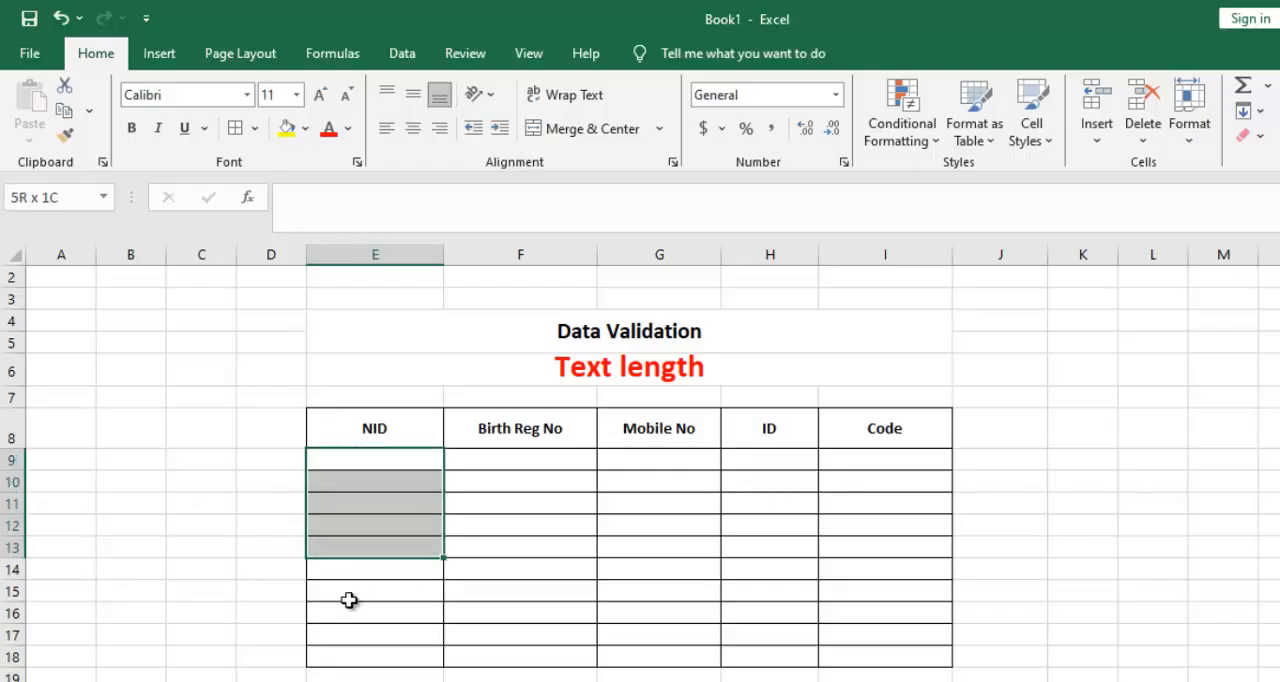
drag(349, 600, 357, 656)
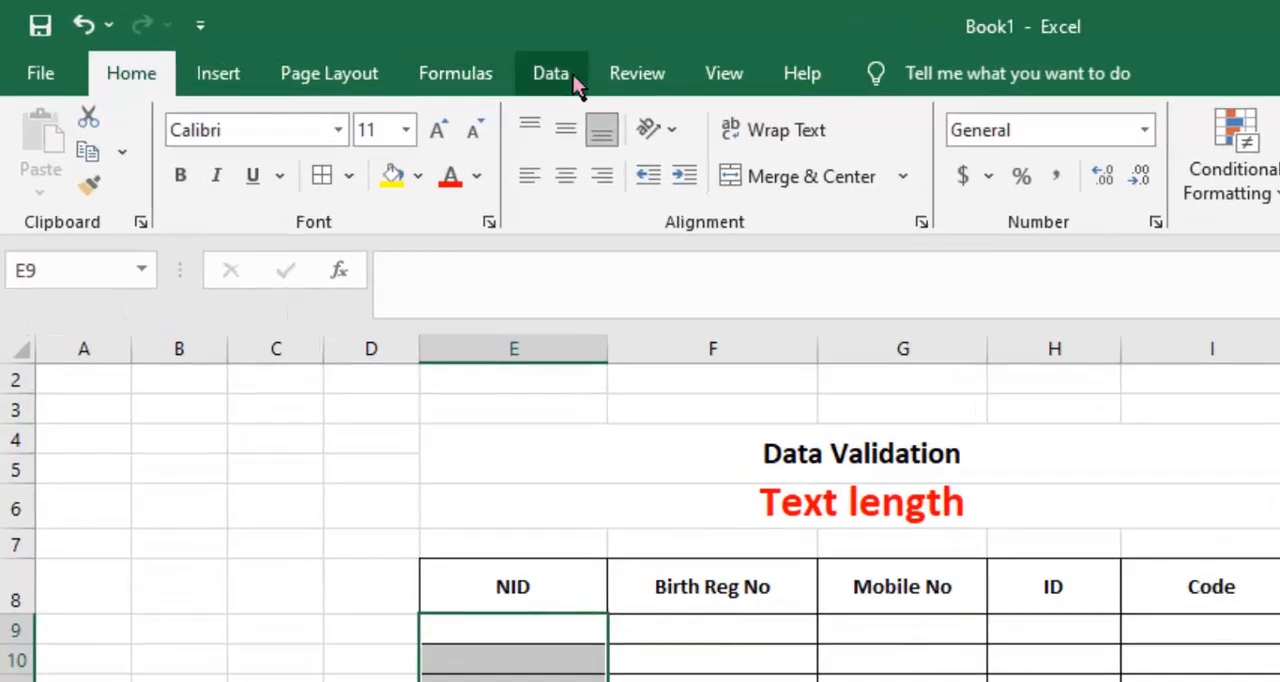
click(551, 73)
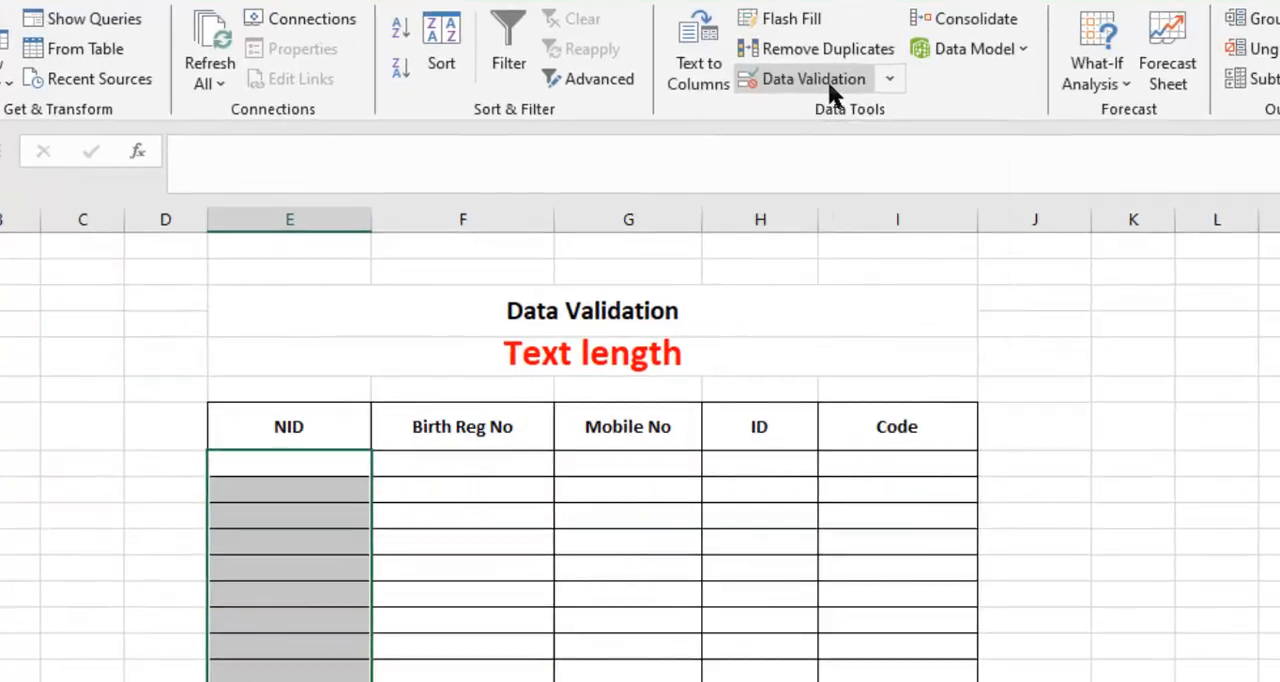
click(877, 147)
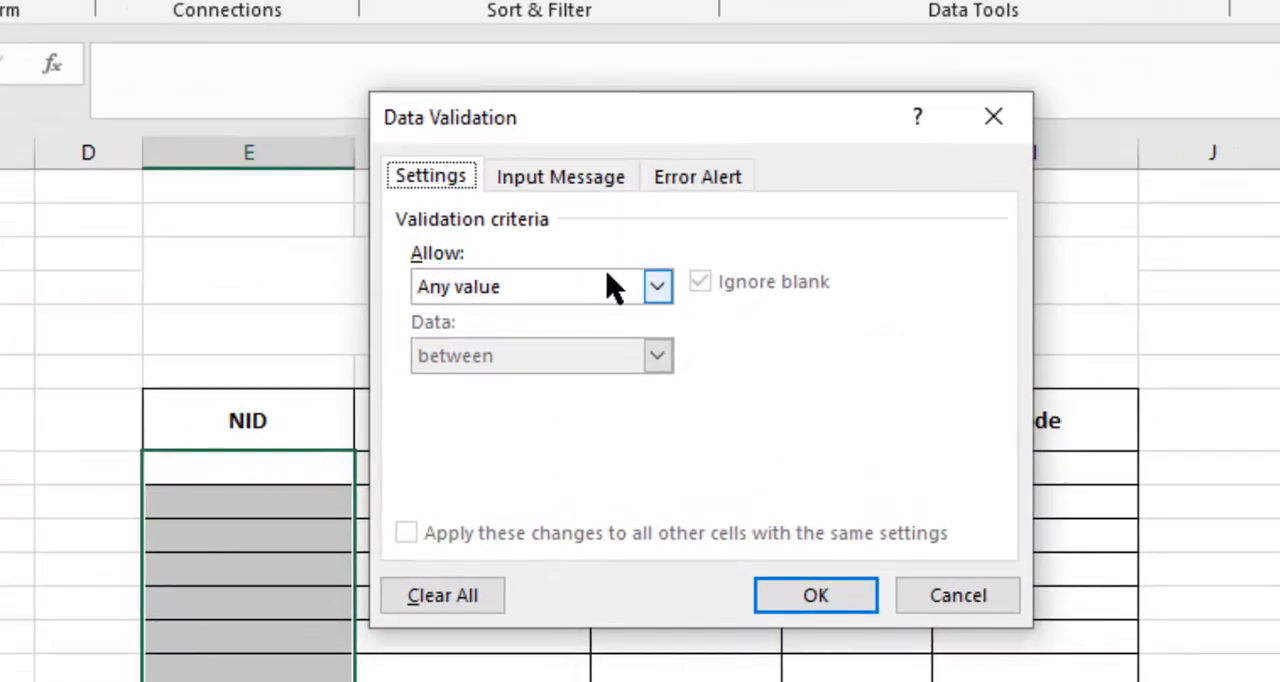
click(657, 288)
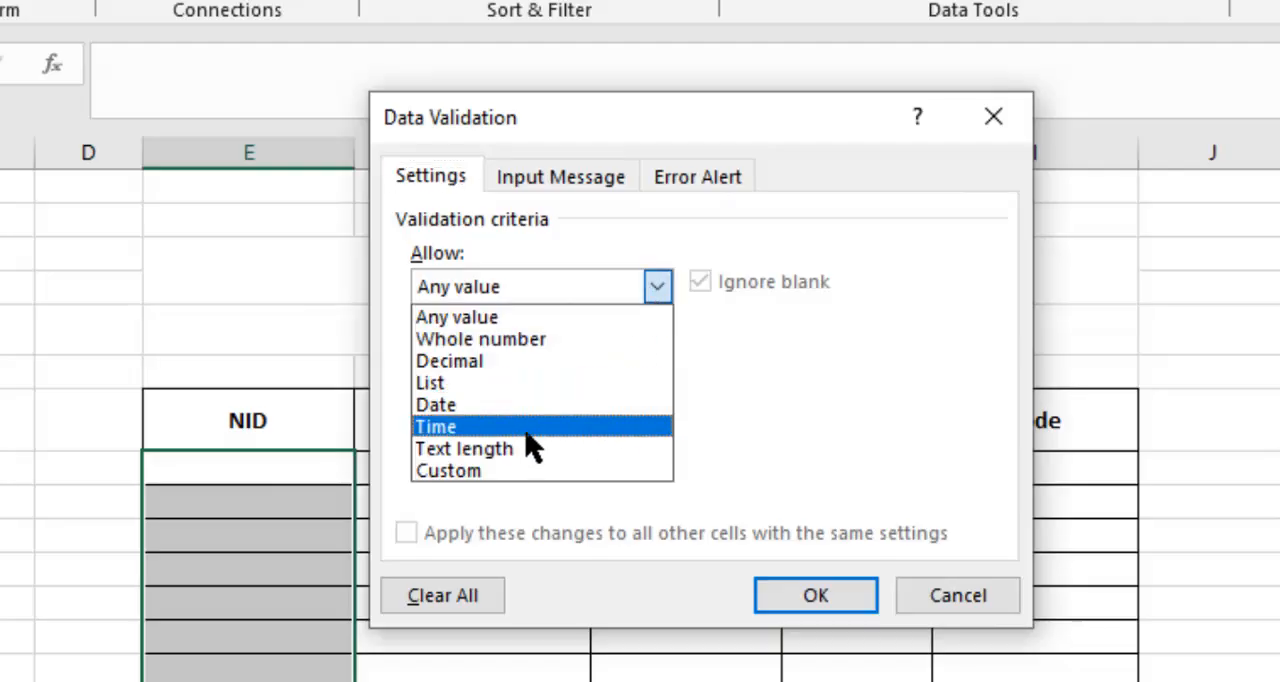
click(497, 450)
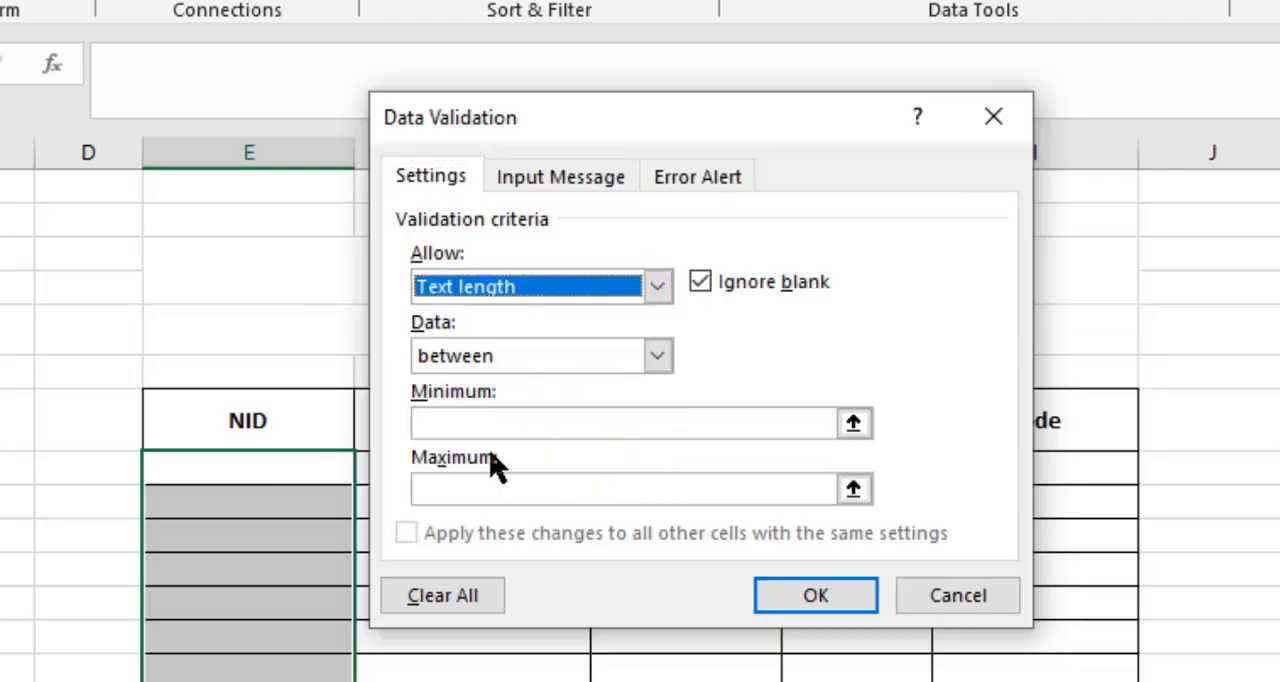
Try the "not between" and "equal to" conditions for the NID text length and return to "between".
click(565, 425)
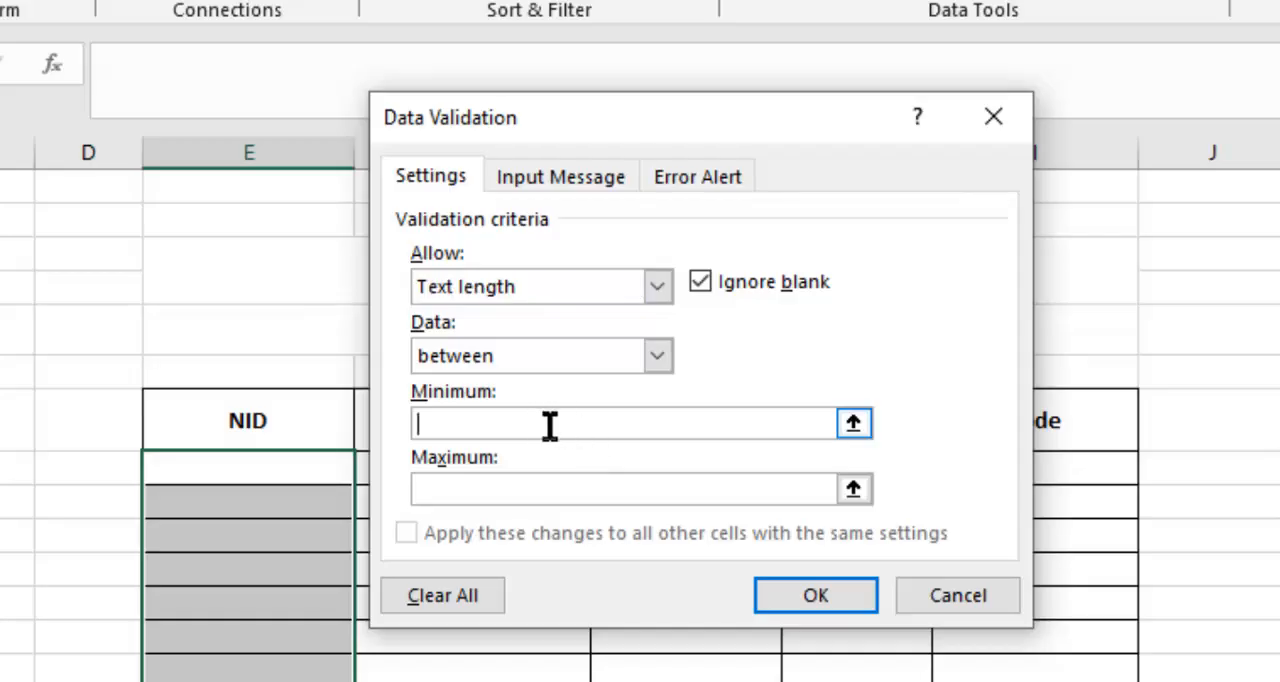
click(510, 478)
click(465, 433)
click(480, 486)
click(657, 356)
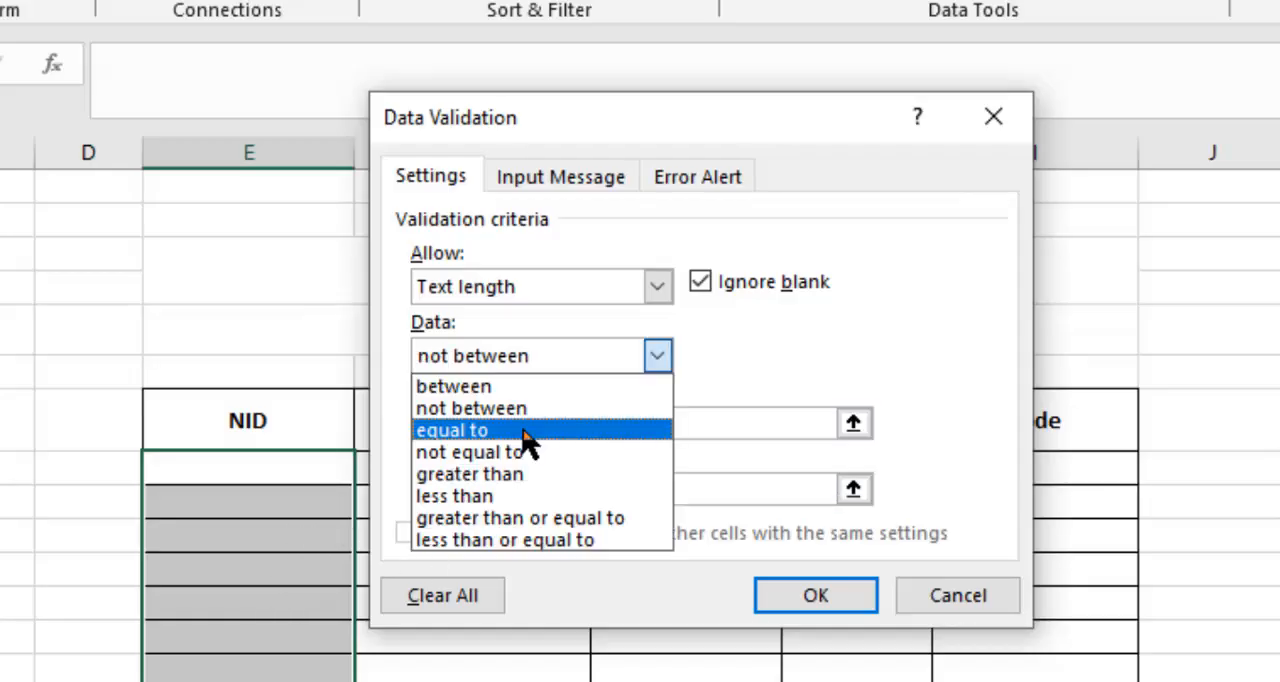
click(530, 358)
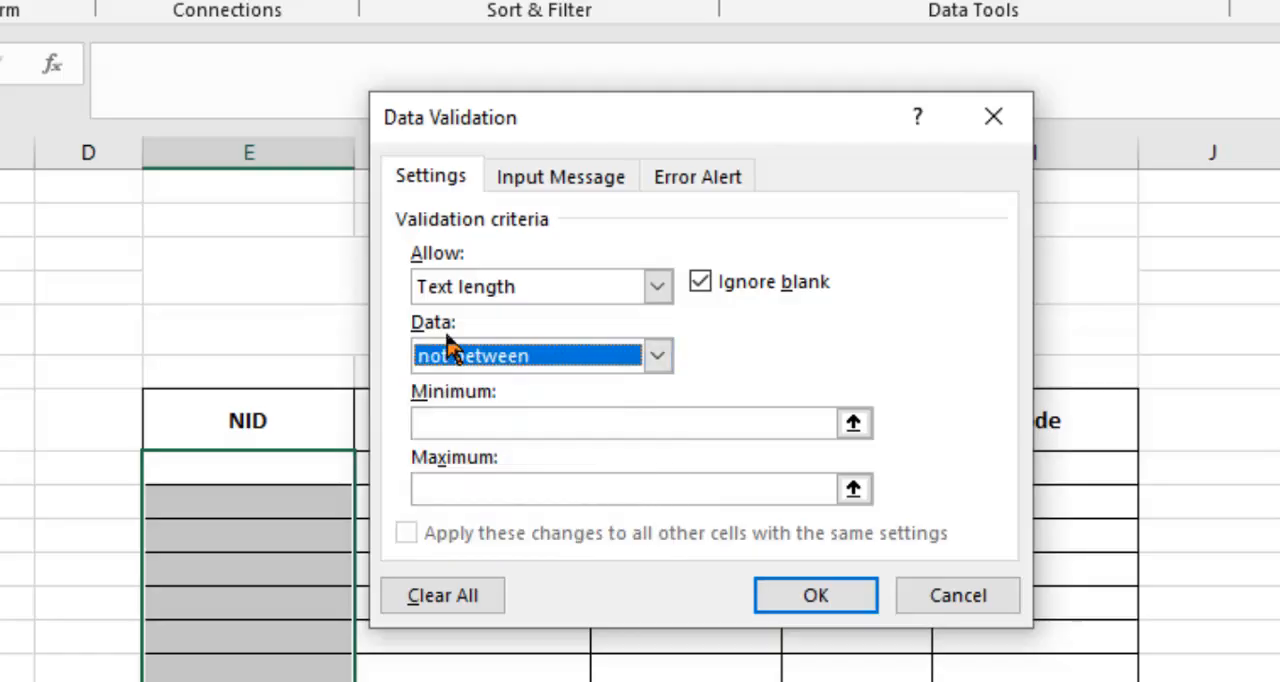
click(452, 352)
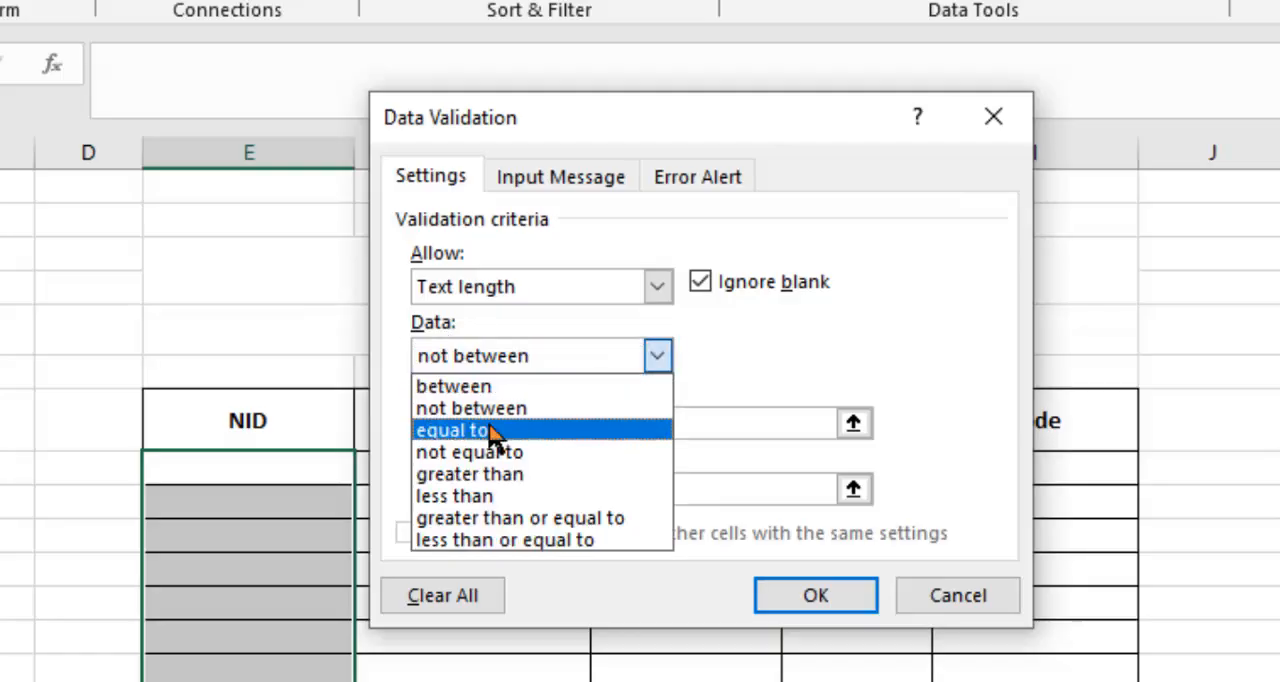
click(492, 432)
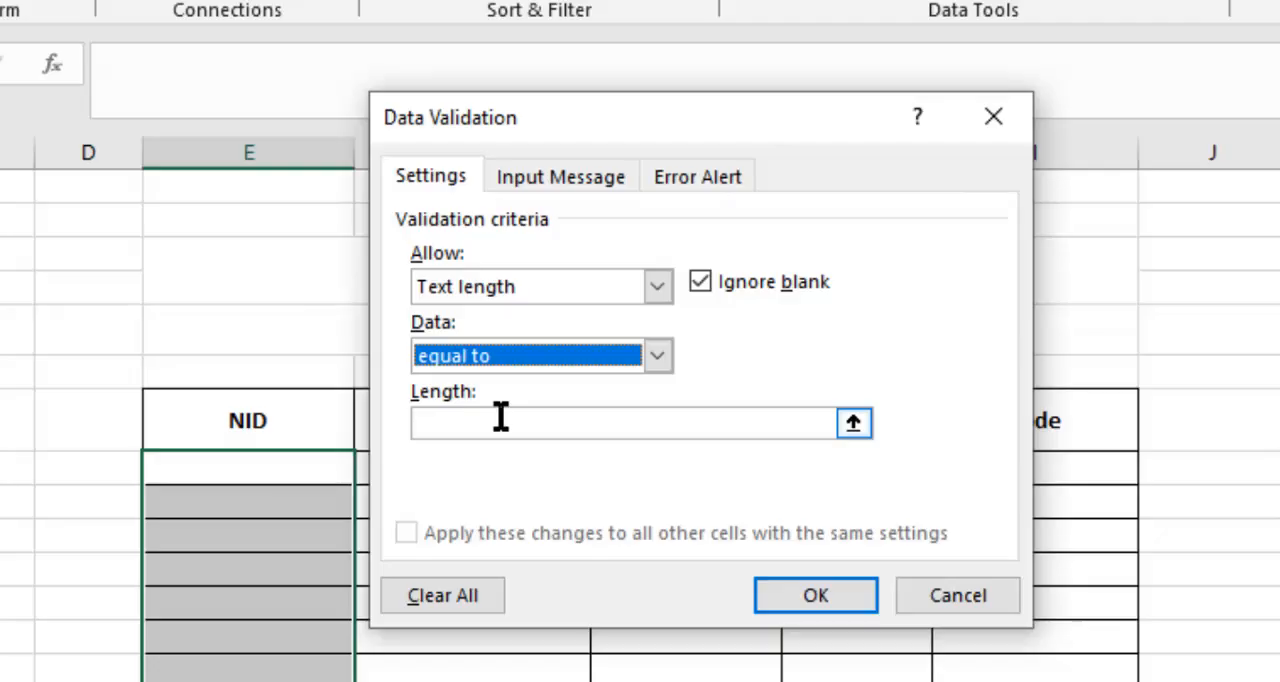
click(548, 362)
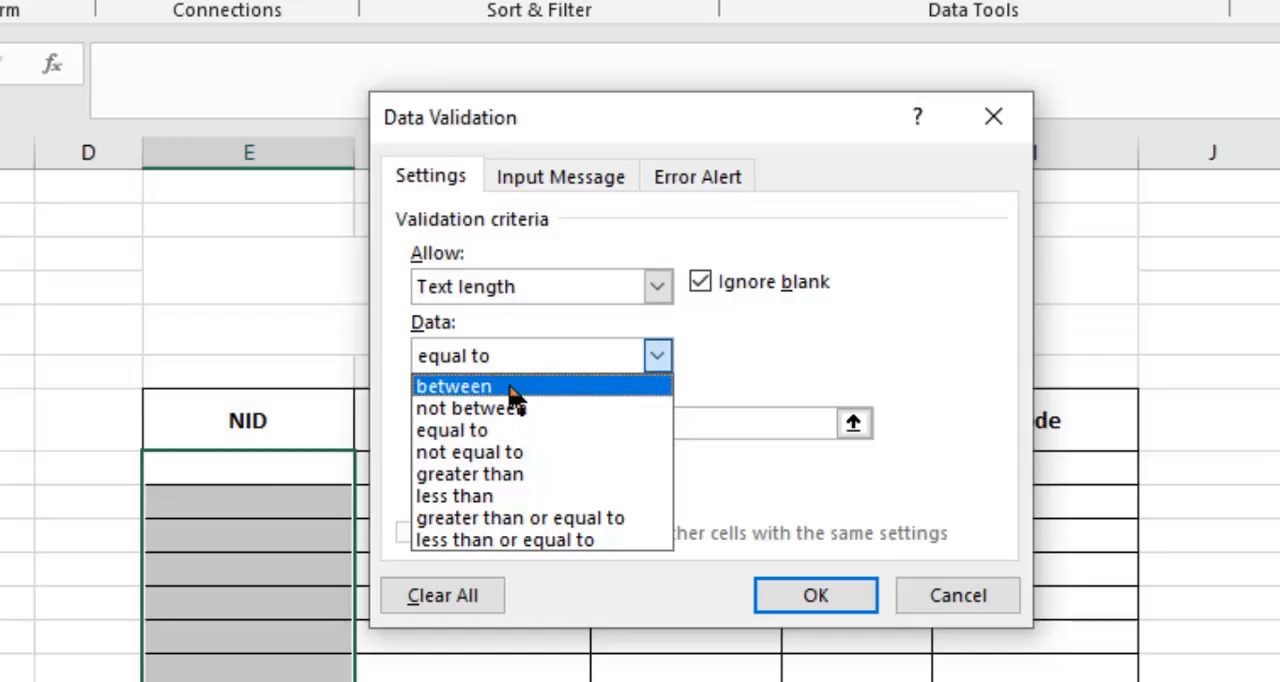
click(500, 390)
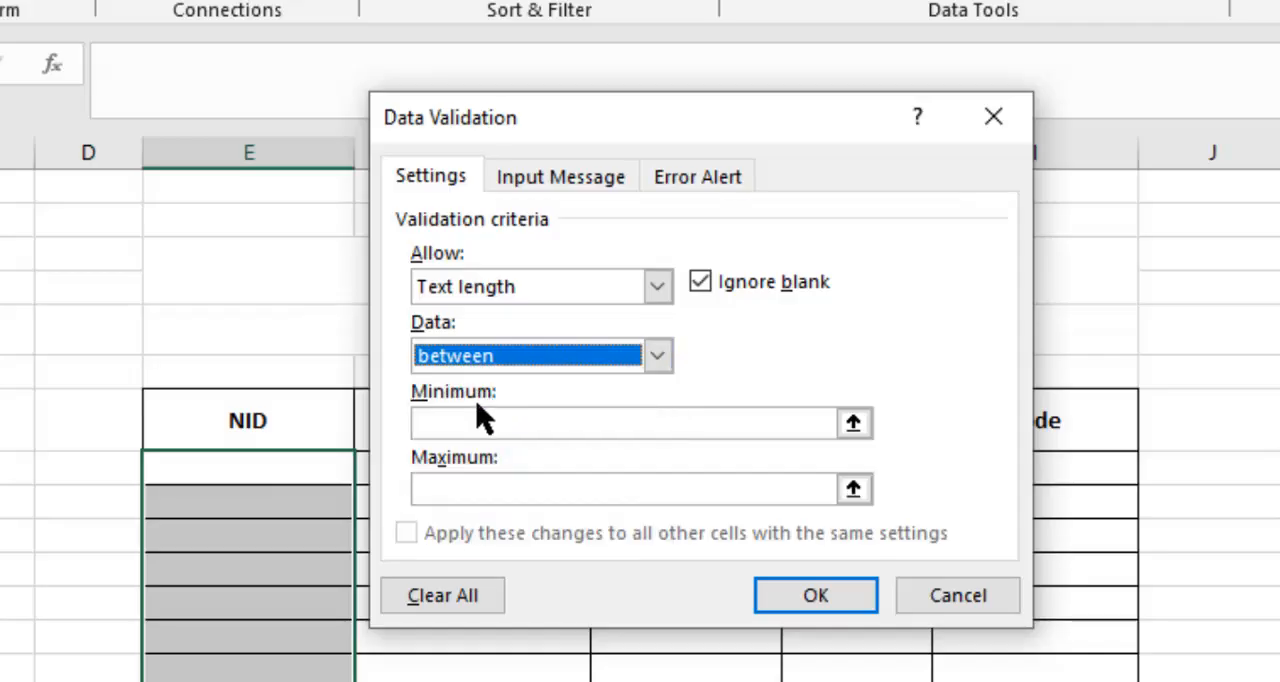
Set the NID text length to a minimum of 10 and a maximum of 17, and apply the validation.
click(482, 424)
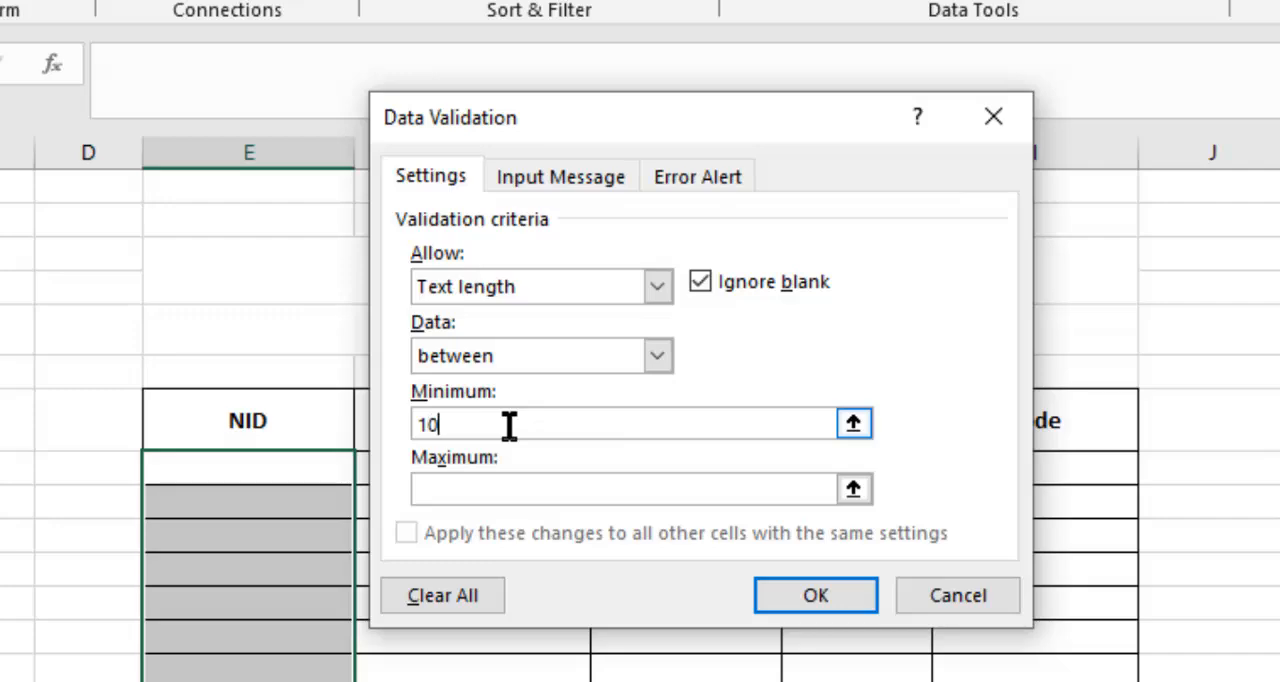
click(600, 490)
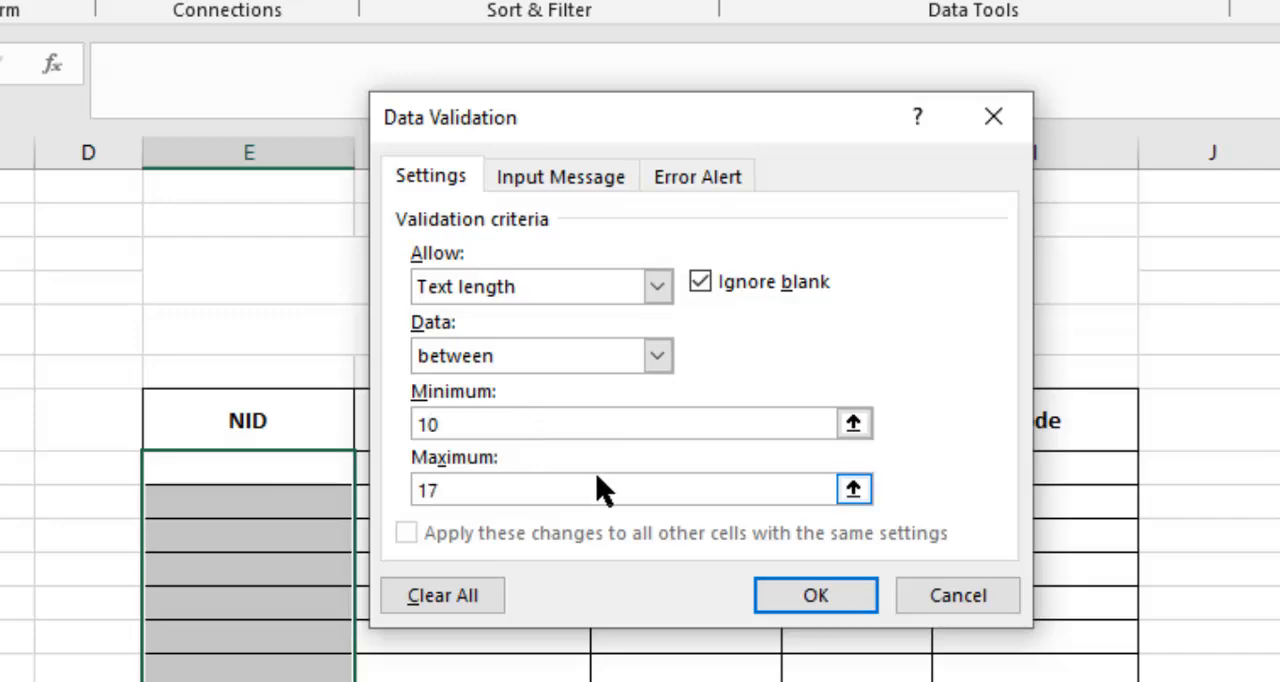
click(830, 596)
Try to enter a three-digit test number in NID cell E9 and cancel the entry.
click(270, 459)
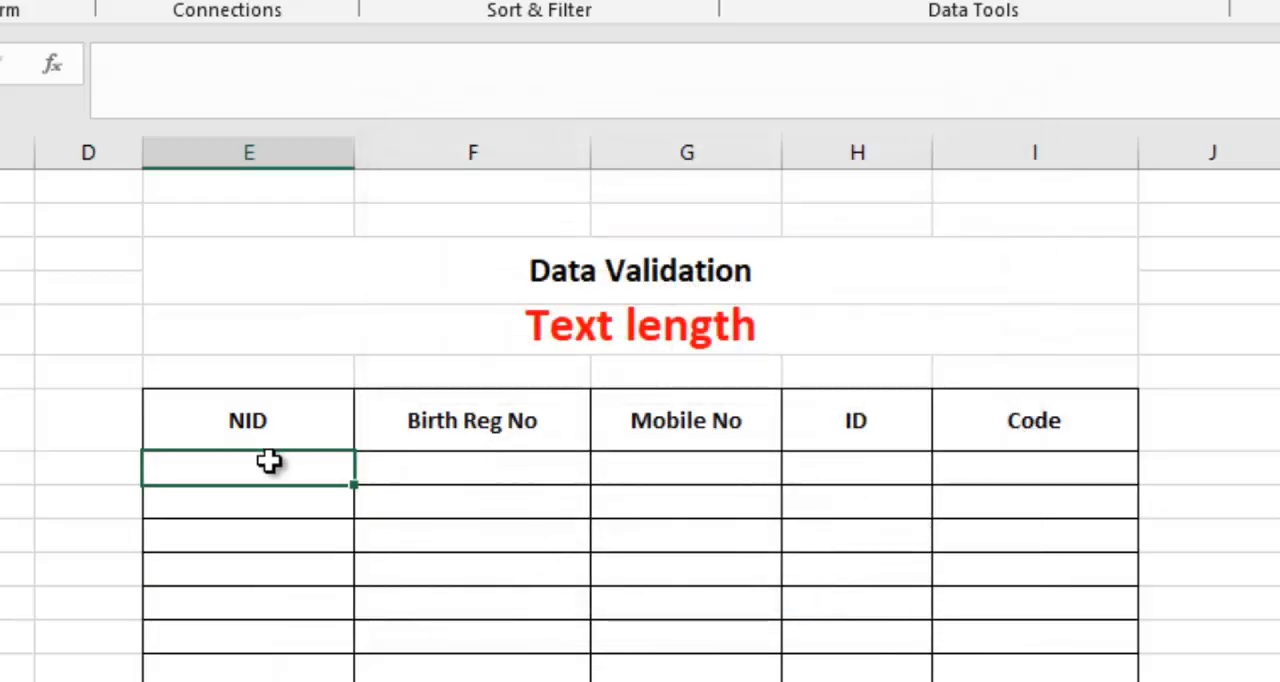
text(123)
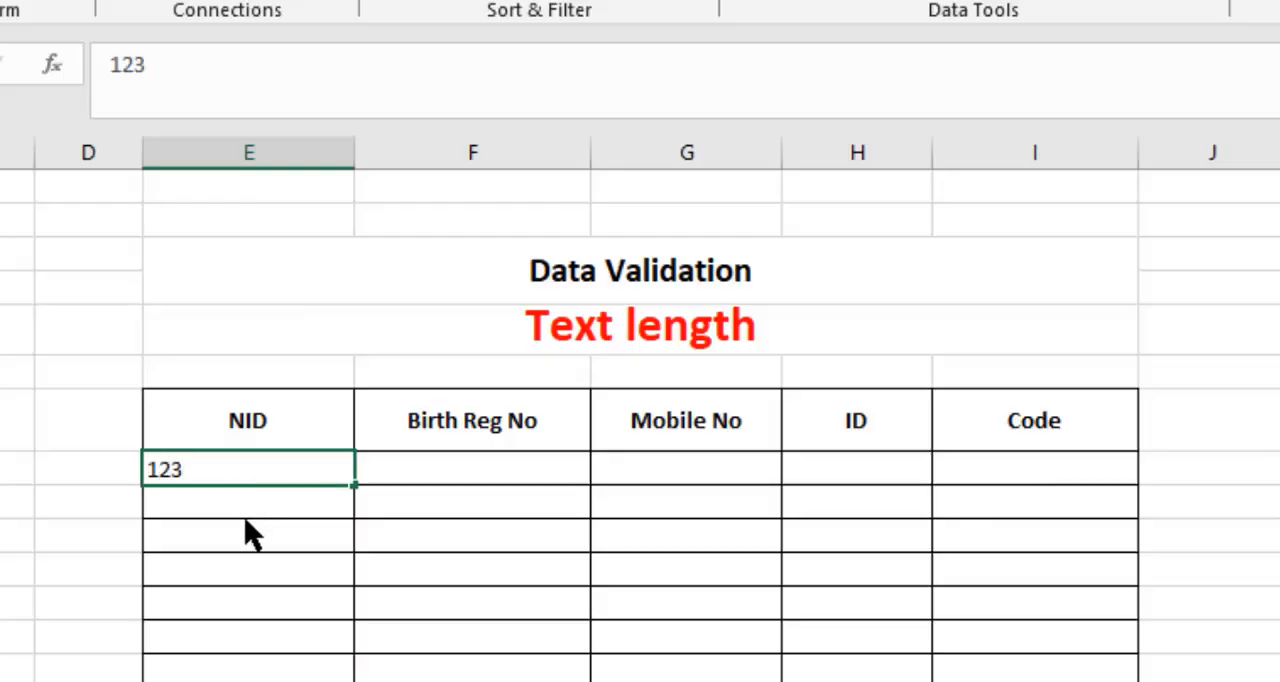
key(Return)
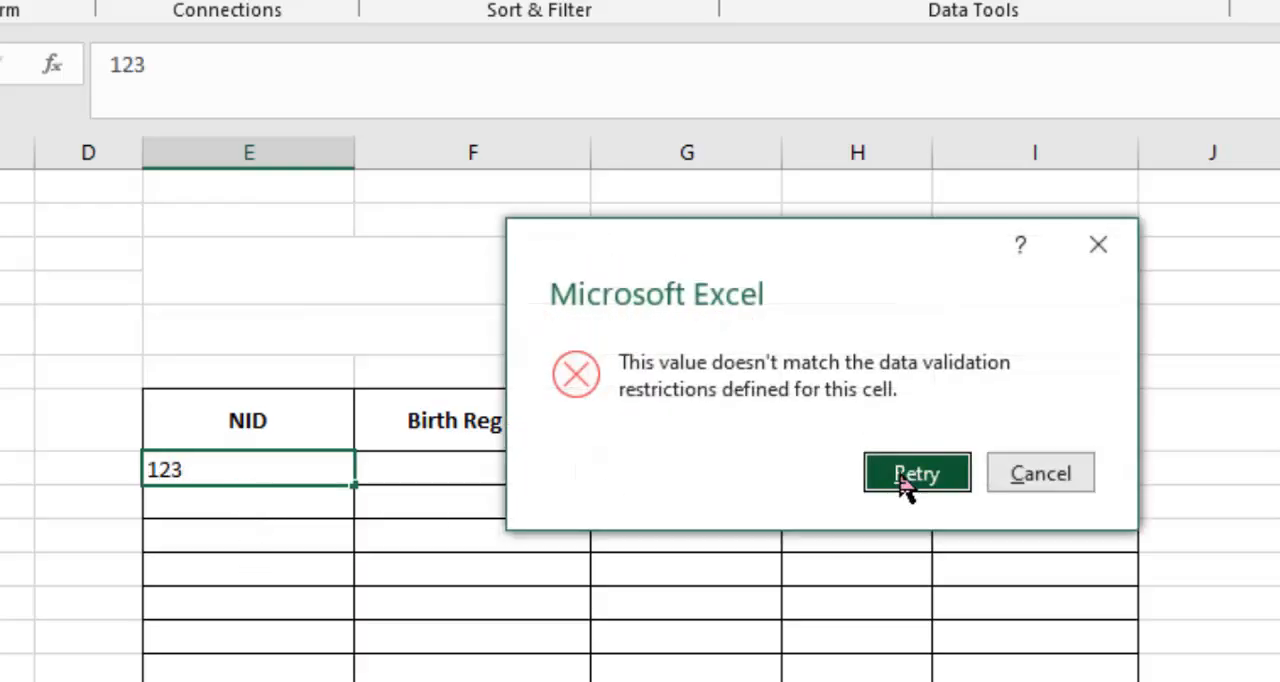
click(1040, 478)
Enter a ten-digit test number in NID cell E10.
click(295, 505)
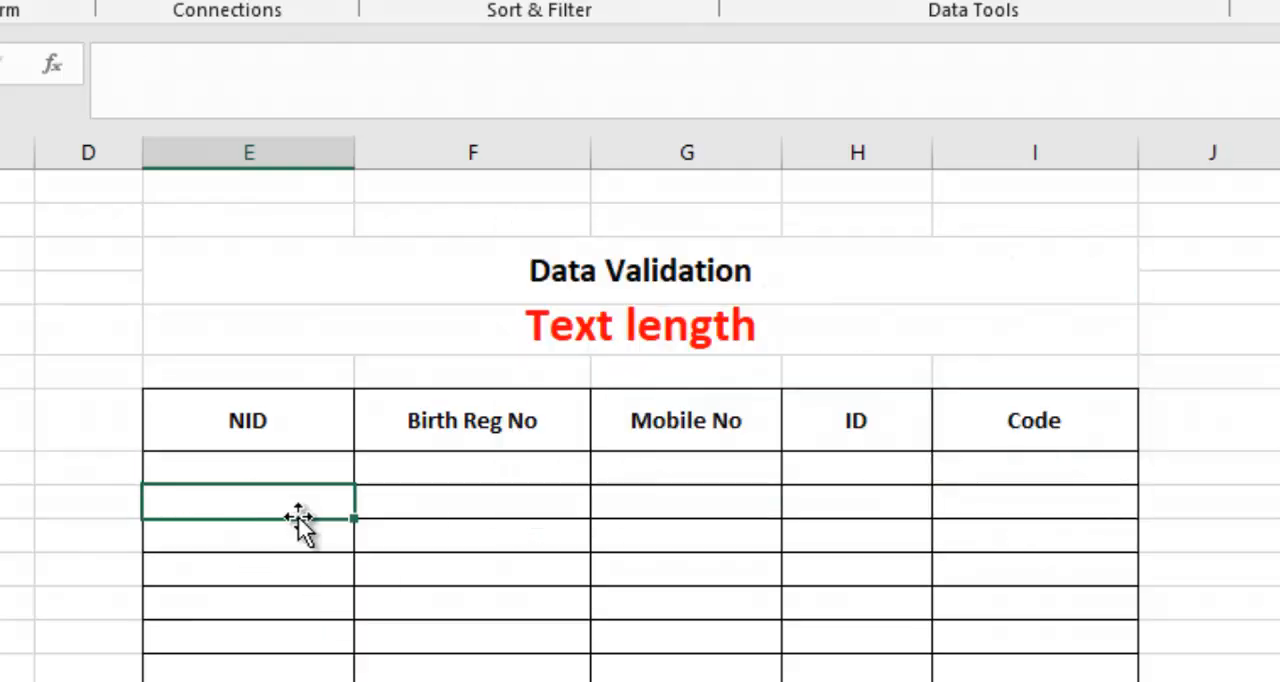
text(1212121212)
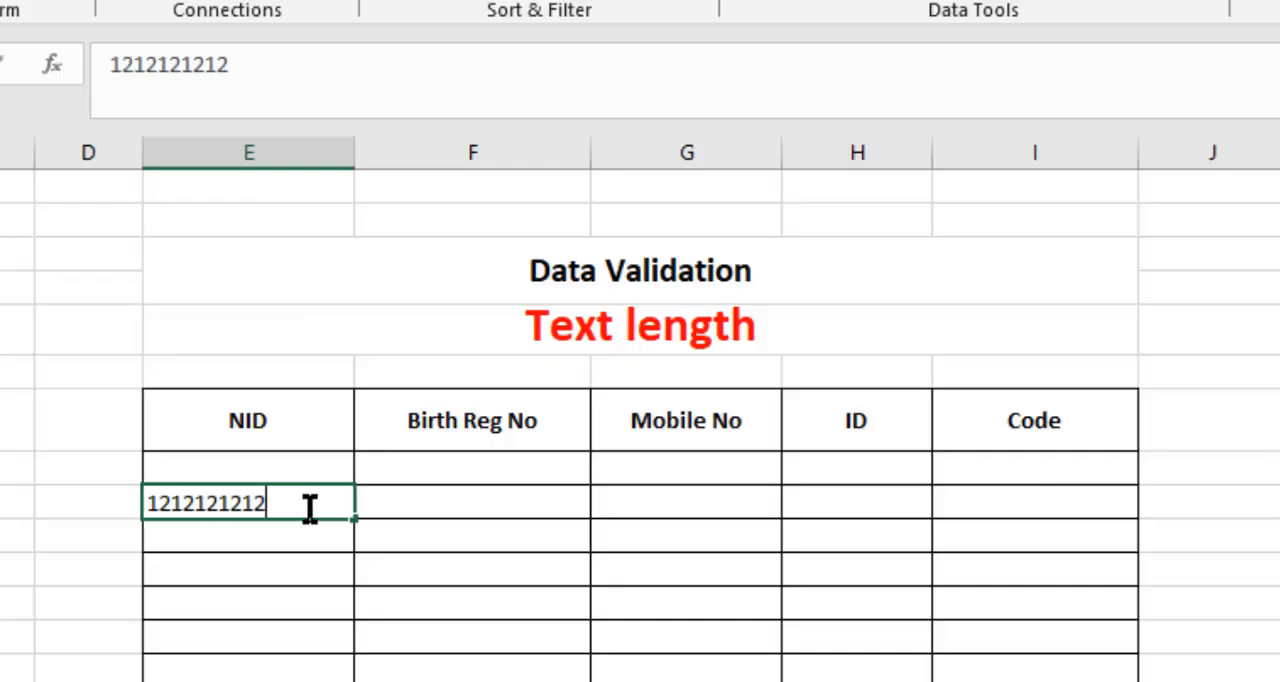
click(300, 560)
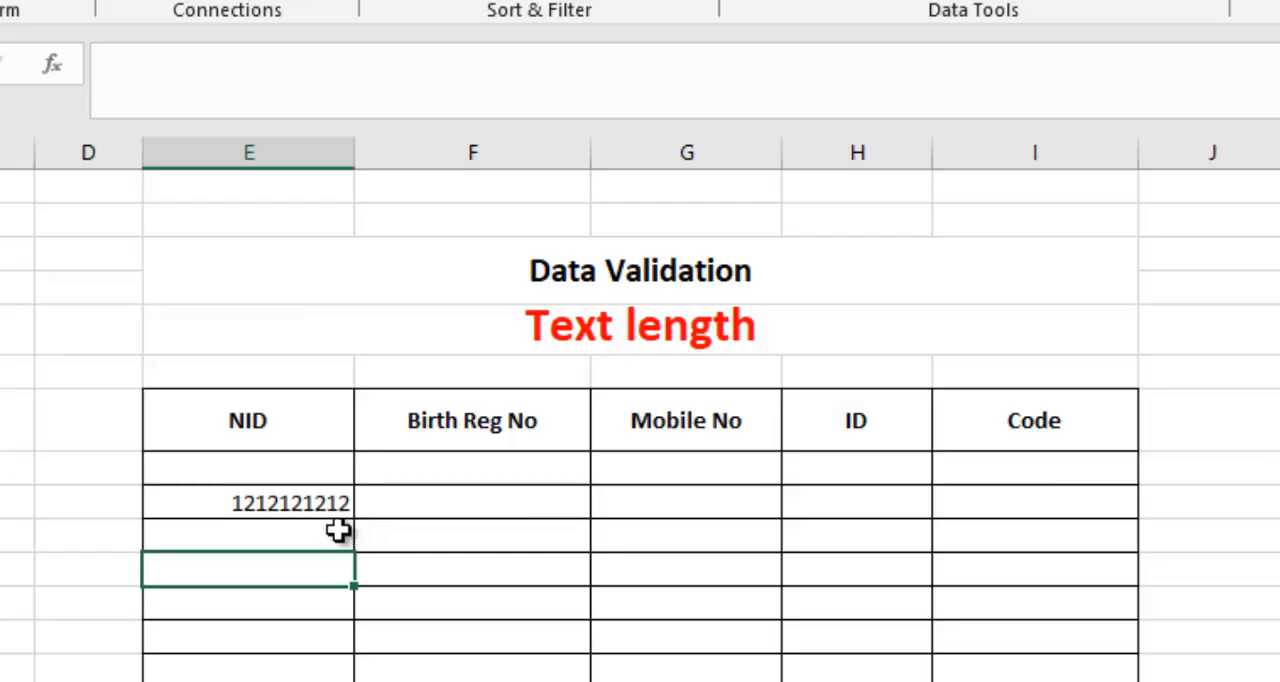
click(296, 502)
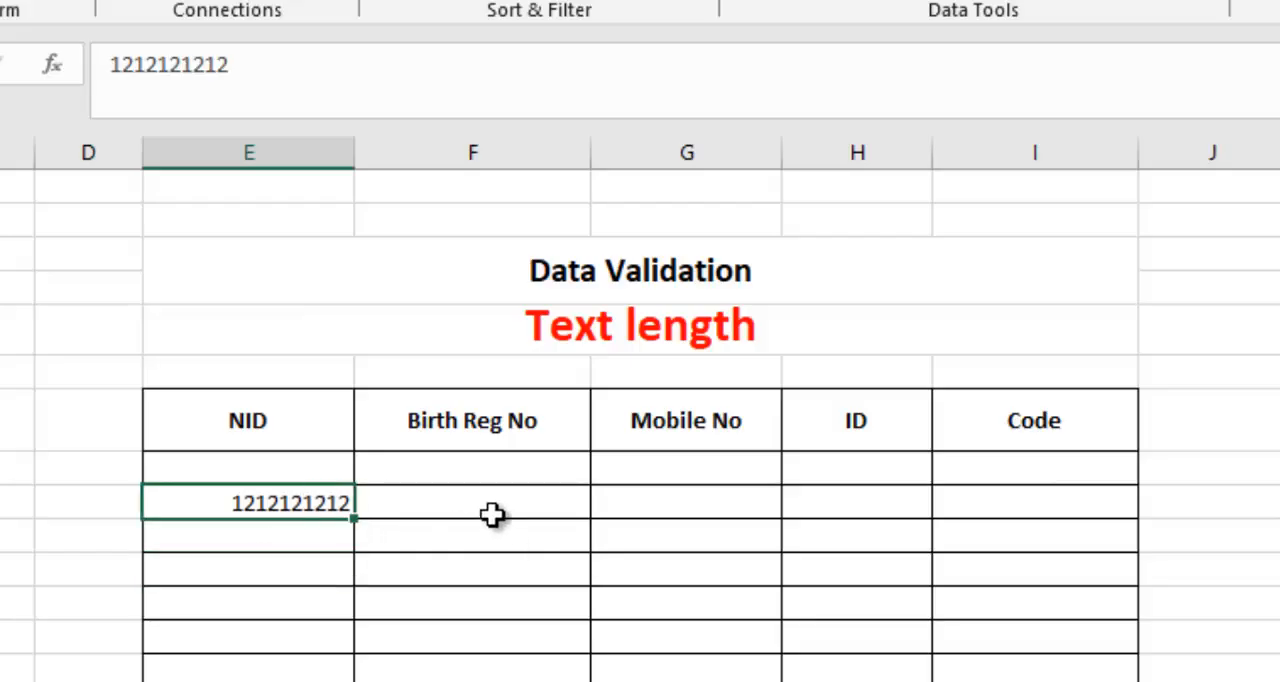
Hide the sheet's gridlines and try a five-digit test entry in NID cell E12, cancelling the entry.
drag(452, 458, 1120, 678)
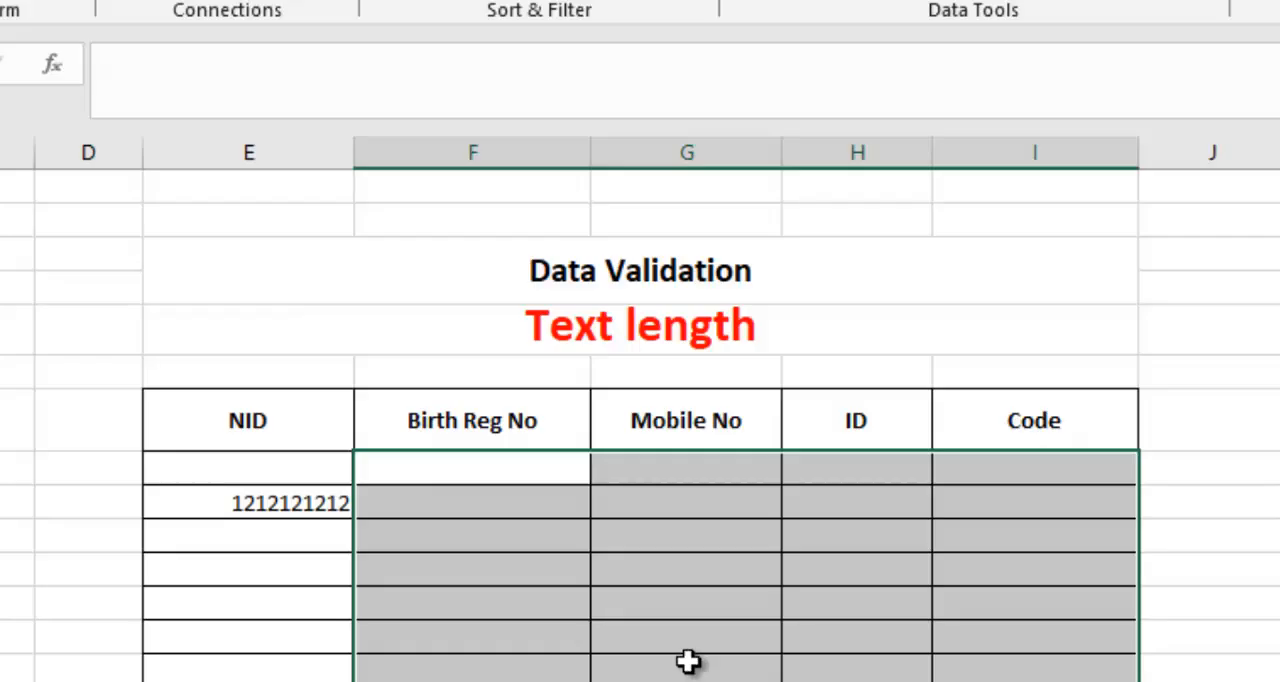
click(899, 639)
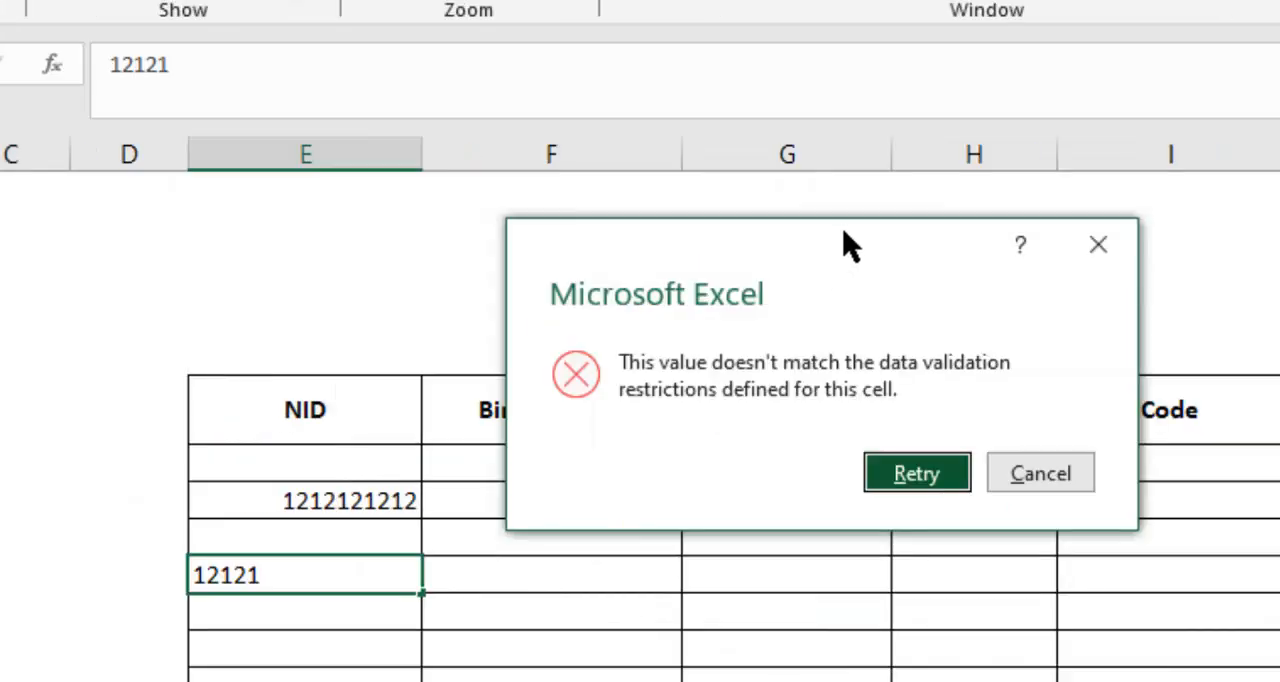
drag(844, 249, 837, 357)
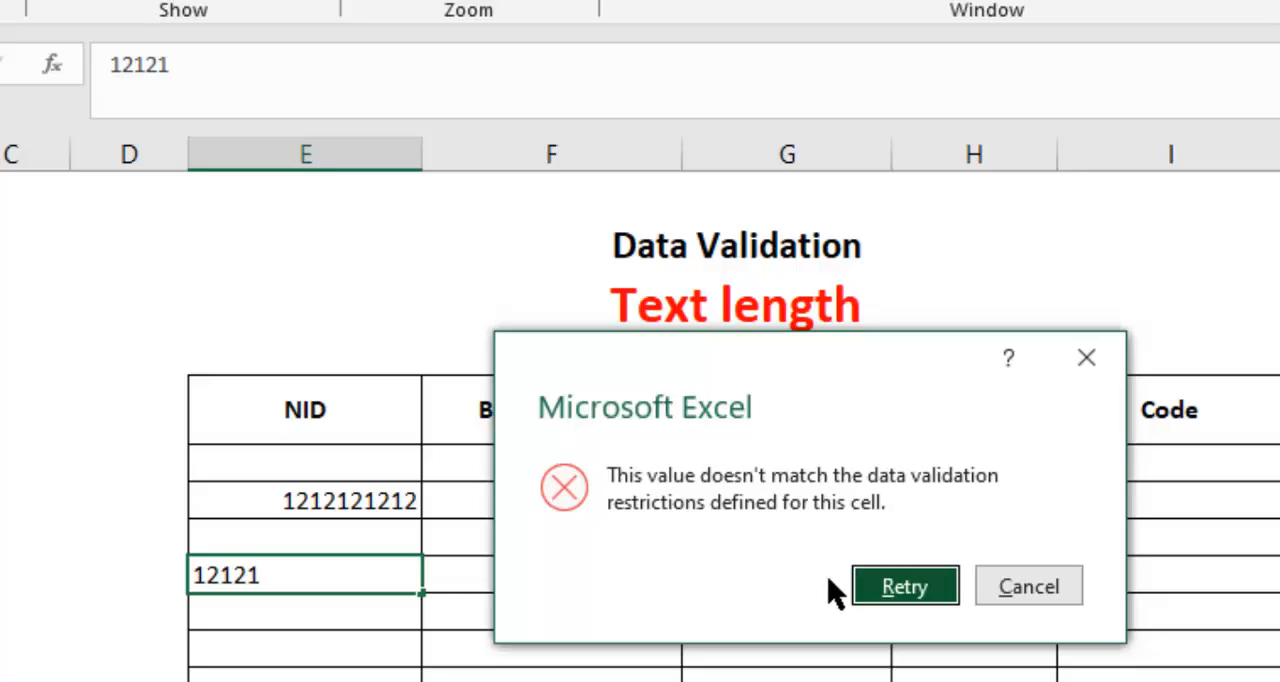
click(1015, 600)
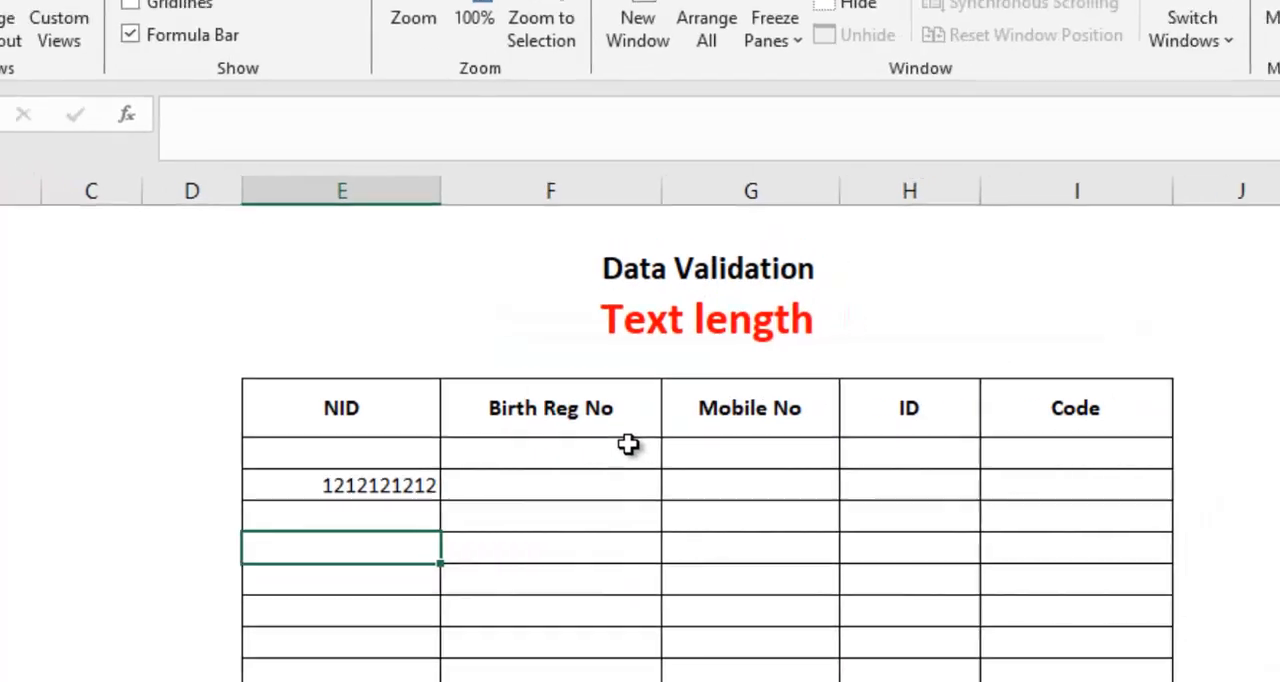
Select Birth Reg No cells F9:F18 and set up text-length data validation between a minimum and a maximum.
click(643, 462)
drag(610, 441, 618, 658)
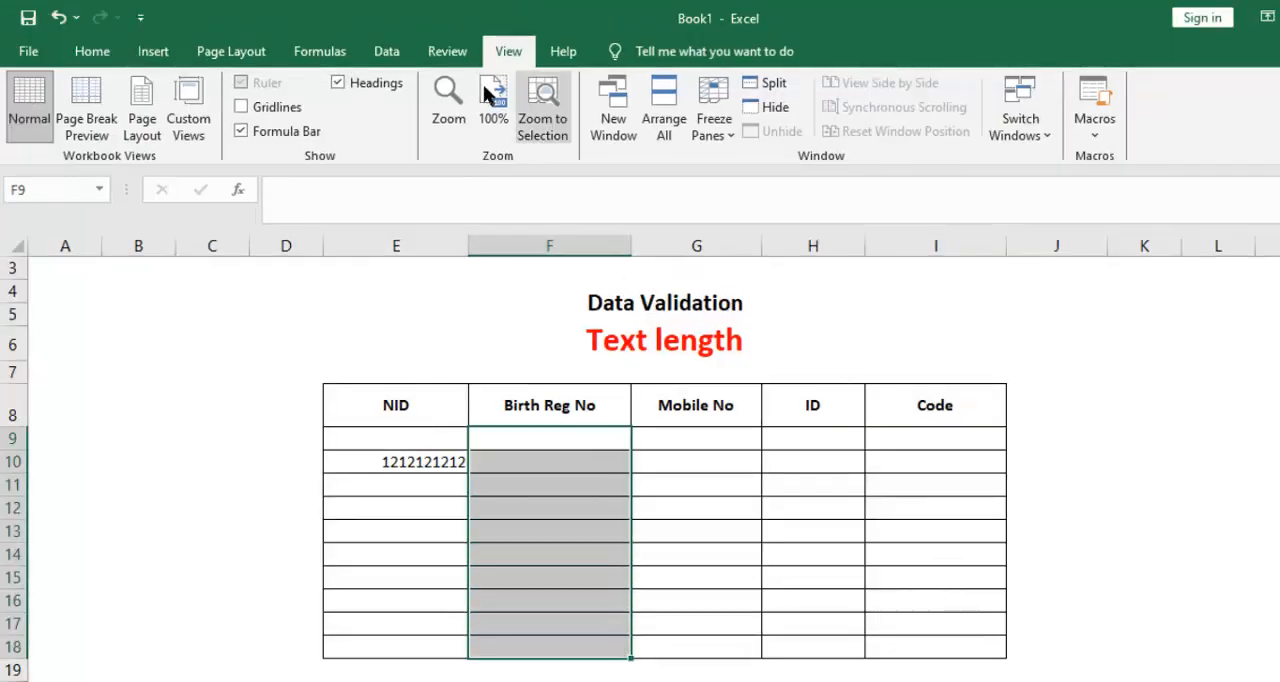
click(394, 50)
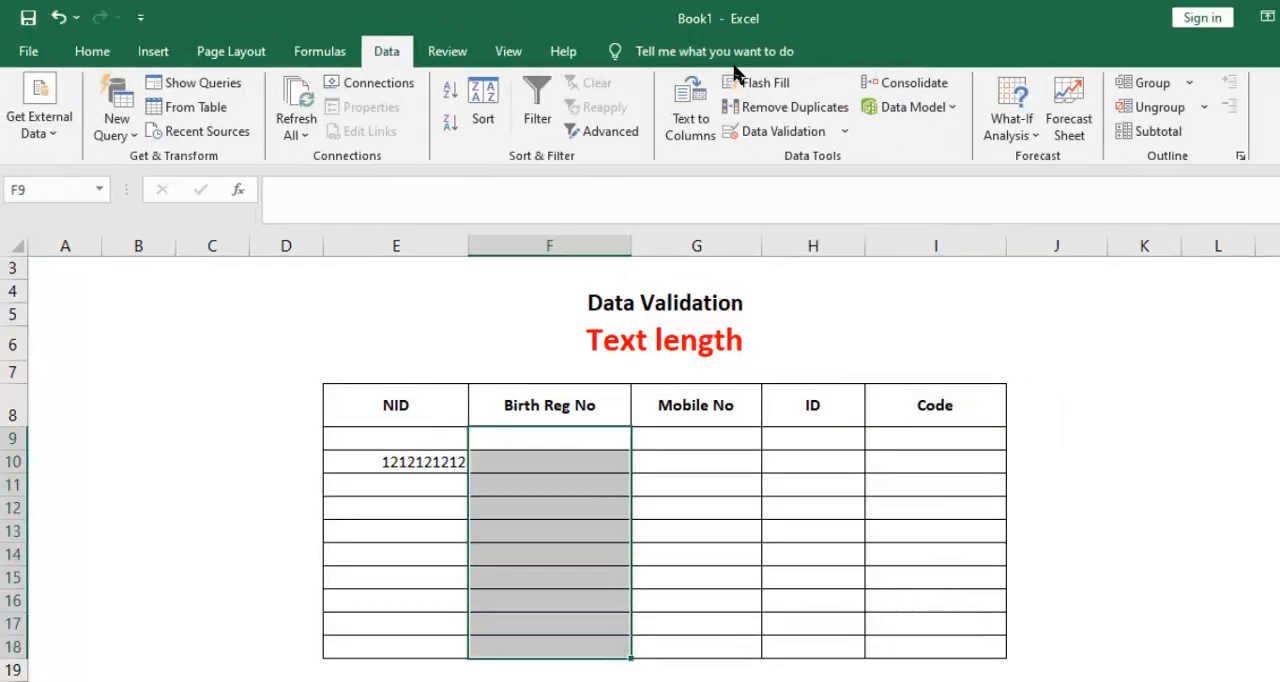
click(768, 129)
click(614, 328)
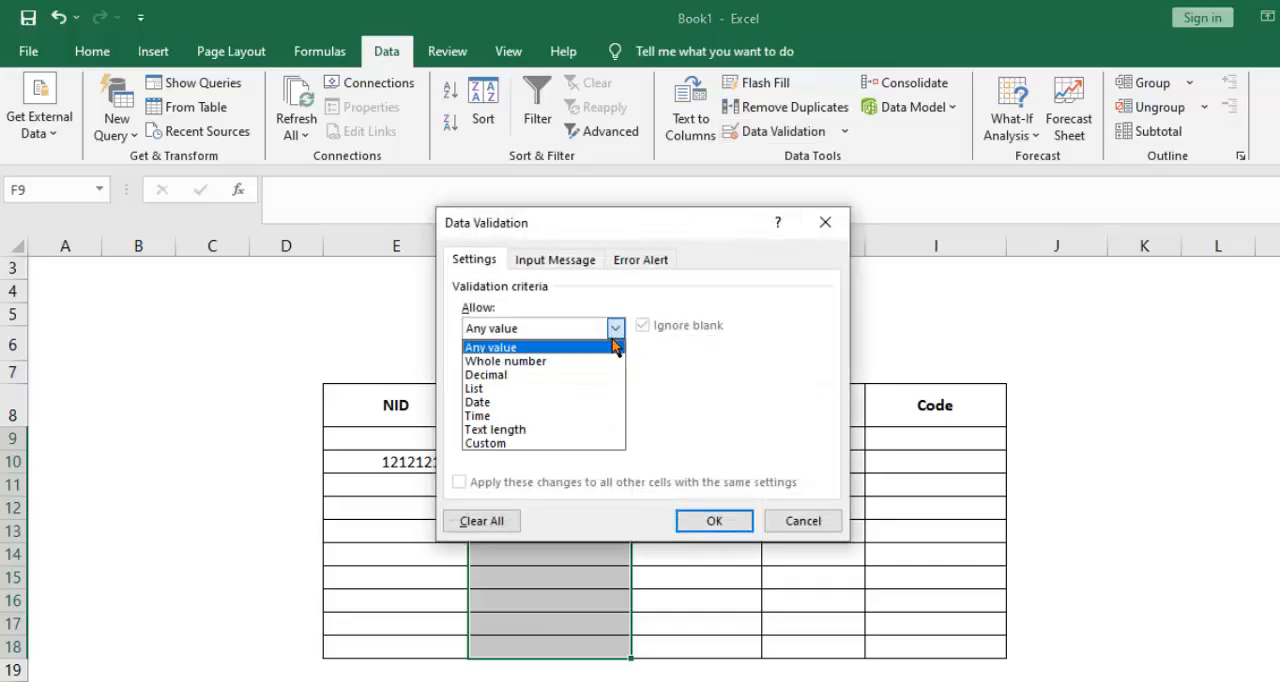
click(505, 430)
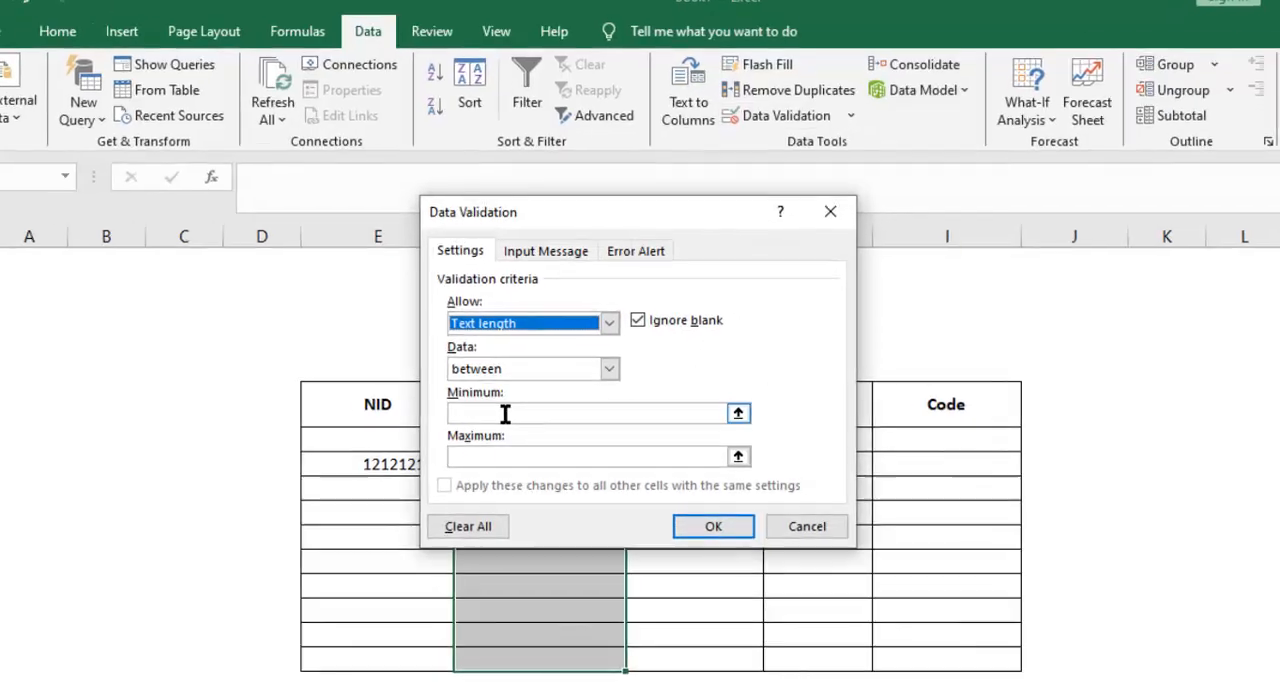
click(512, 415)
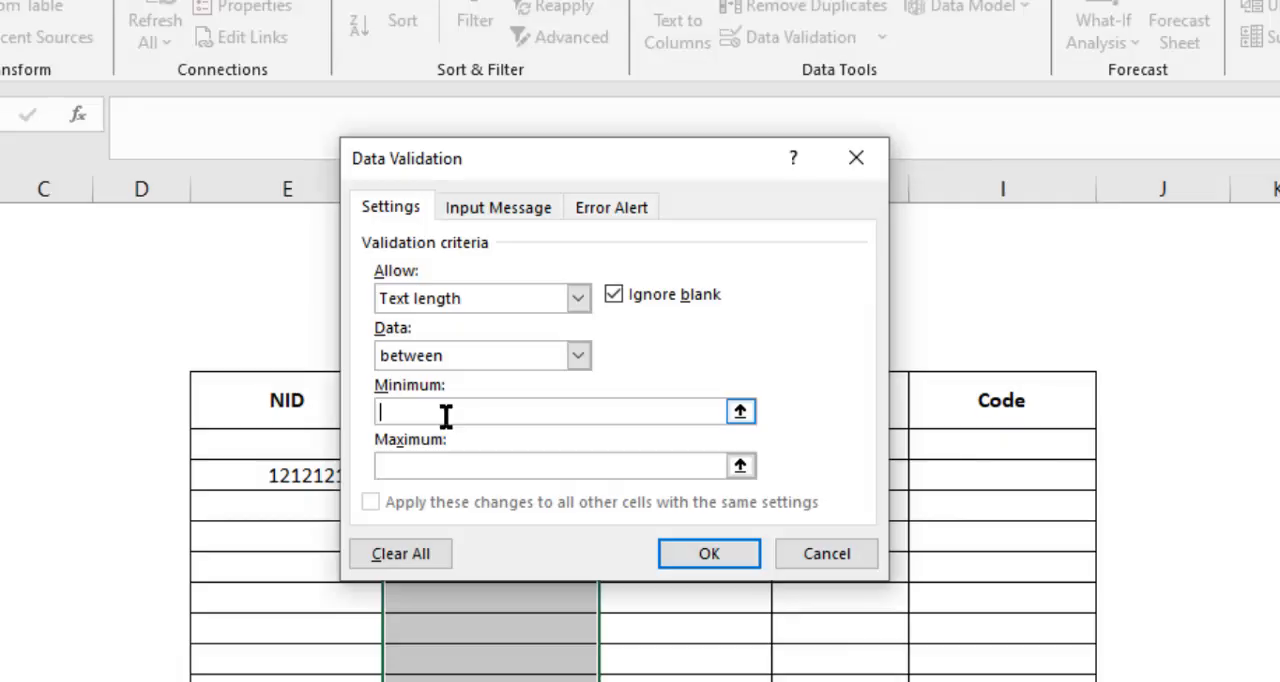
click(446, 460)
Add the input message "Apnar ekhane 5-6 digit er moddhe input dite hobe." to the Birth Reg No validation.
click(522, 210)
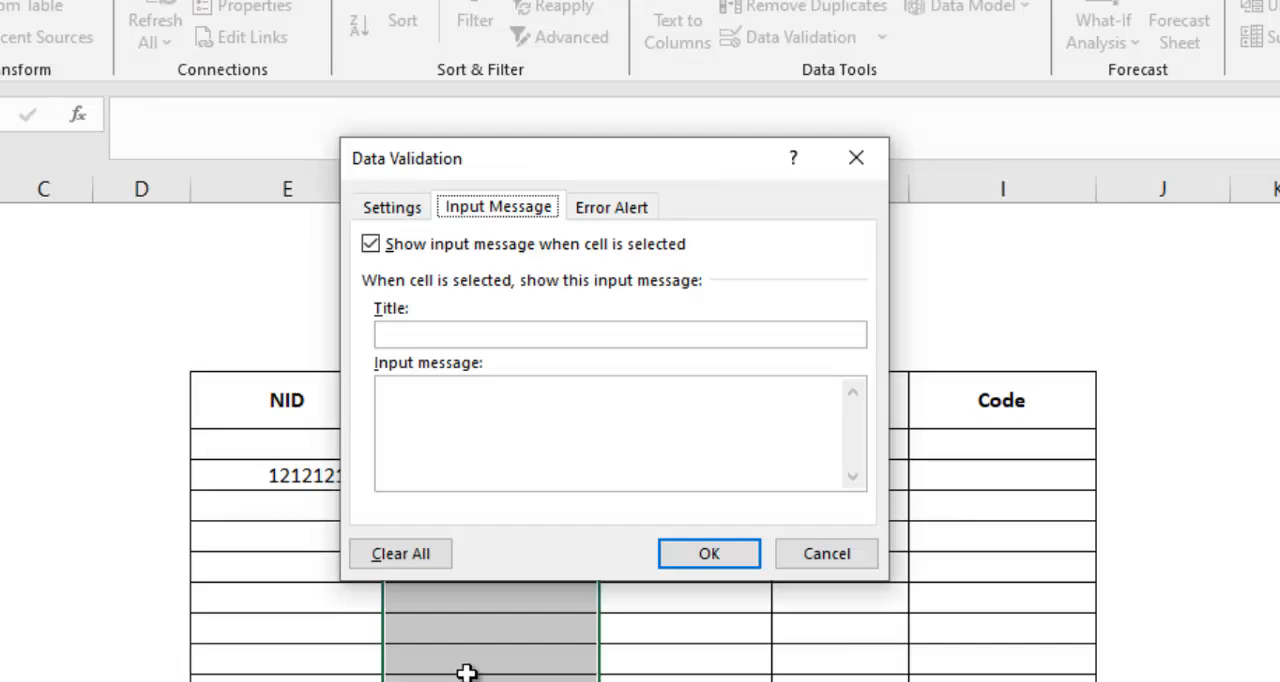
click(498, 407)
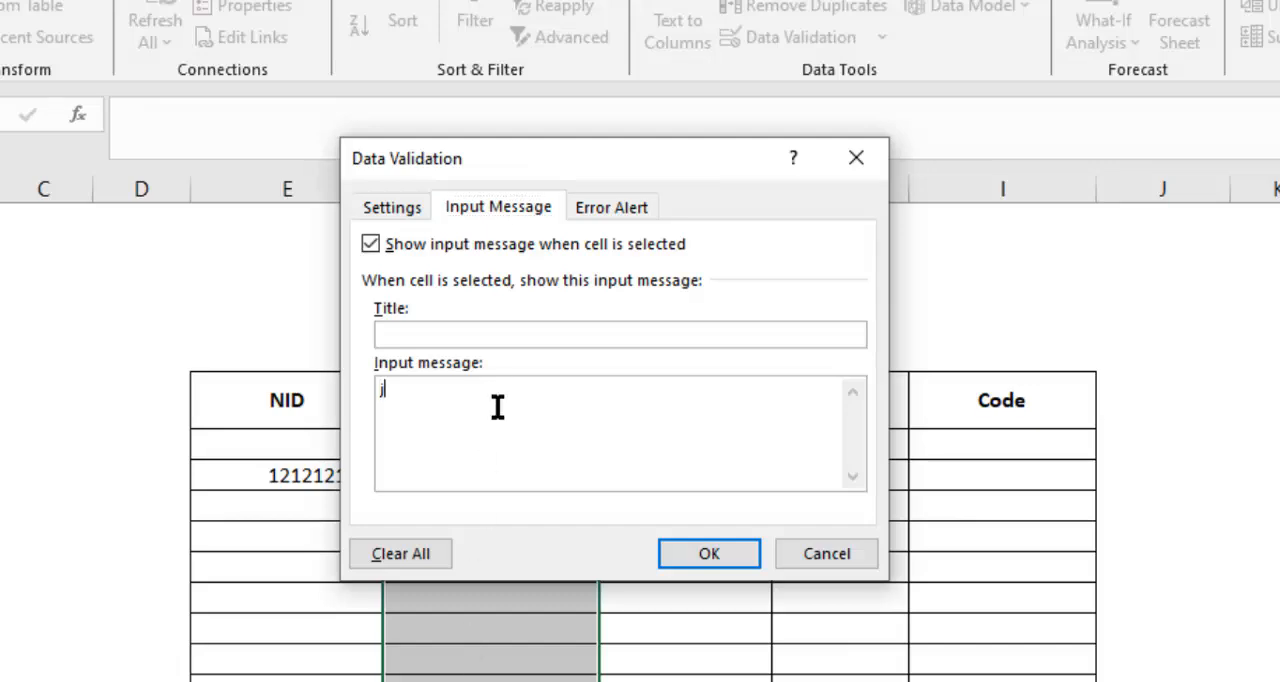
text(Apni)
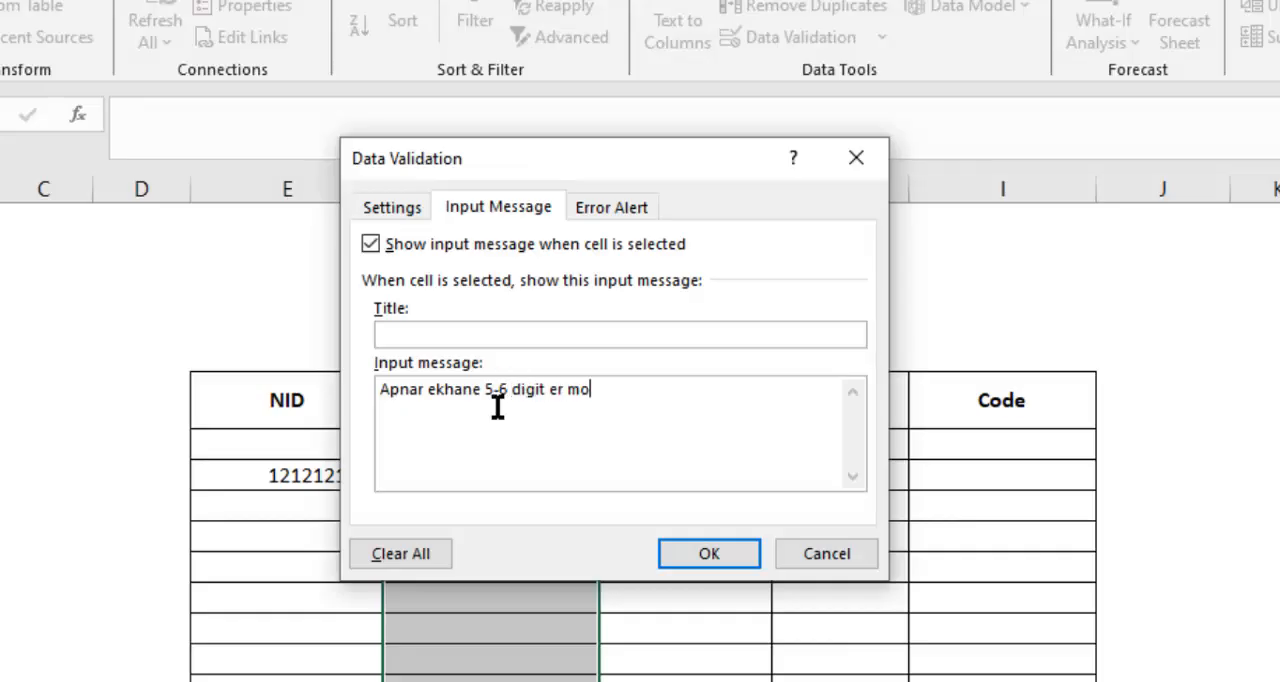
text(ddhe input dite)
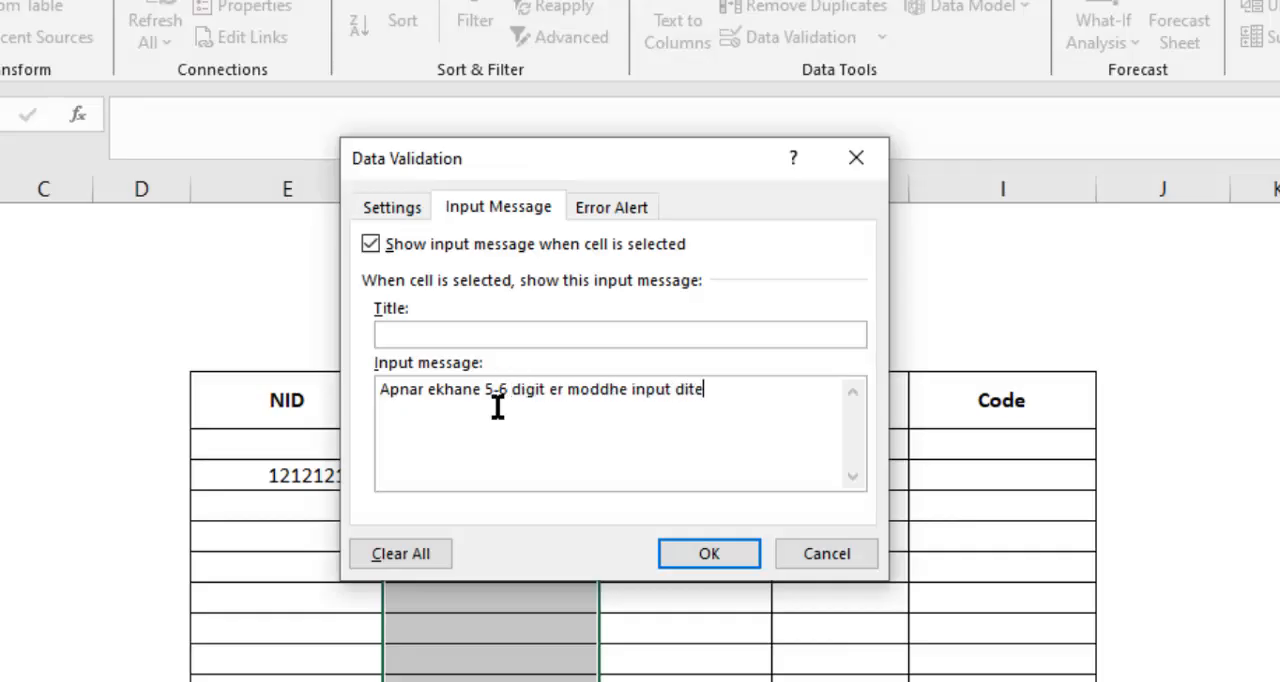
text( hobe.)
Set the error alert title to "5-6 digit er moddhe input korun." and apply the Birth Reg No validation.
click(612, 207)
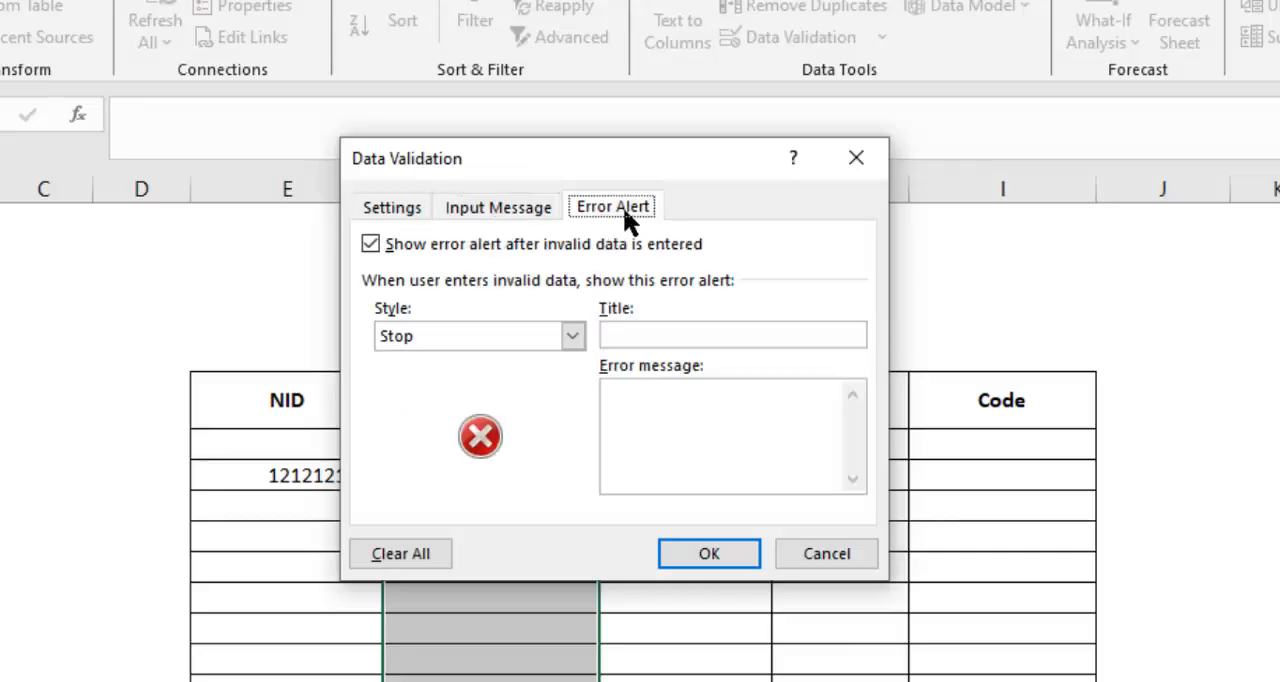
click(610, 337)
text(5-6 digit er moddhe input korun.)
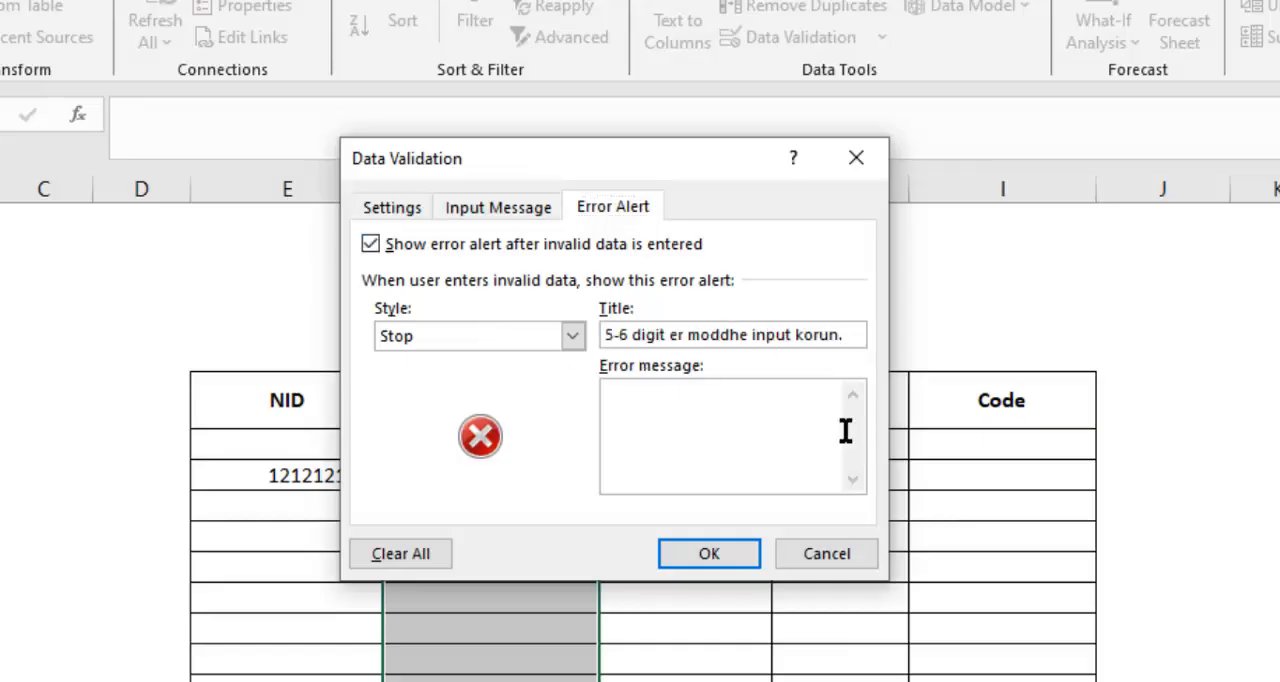
click(740, 553)
Check the input message on several cells of the Birth Reg No column.
click(612, 652)
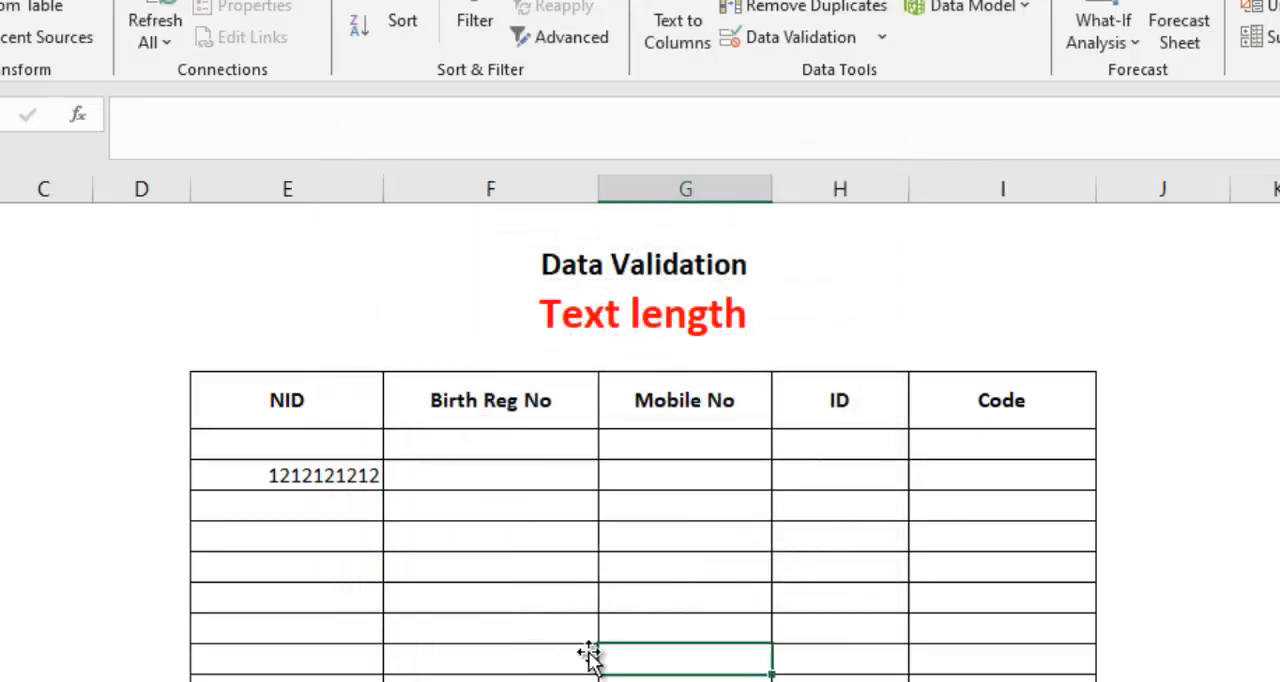
click(573, 635)
click(562, 514)
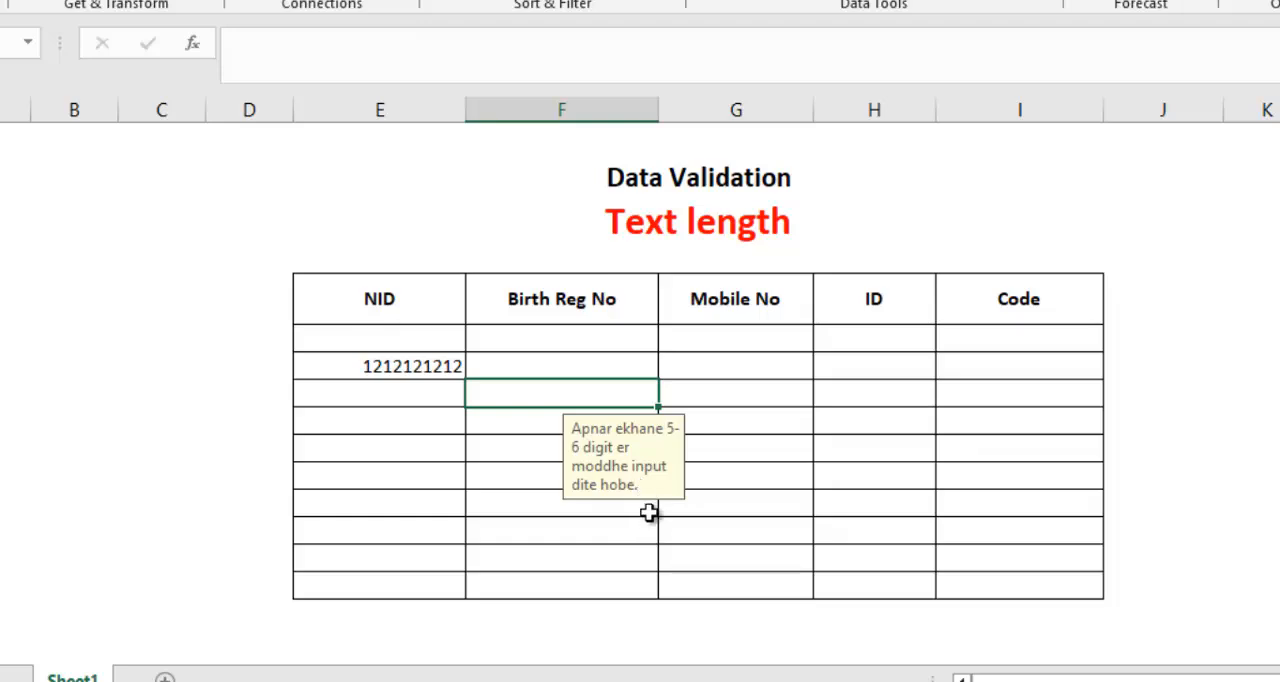
click(620, 361)
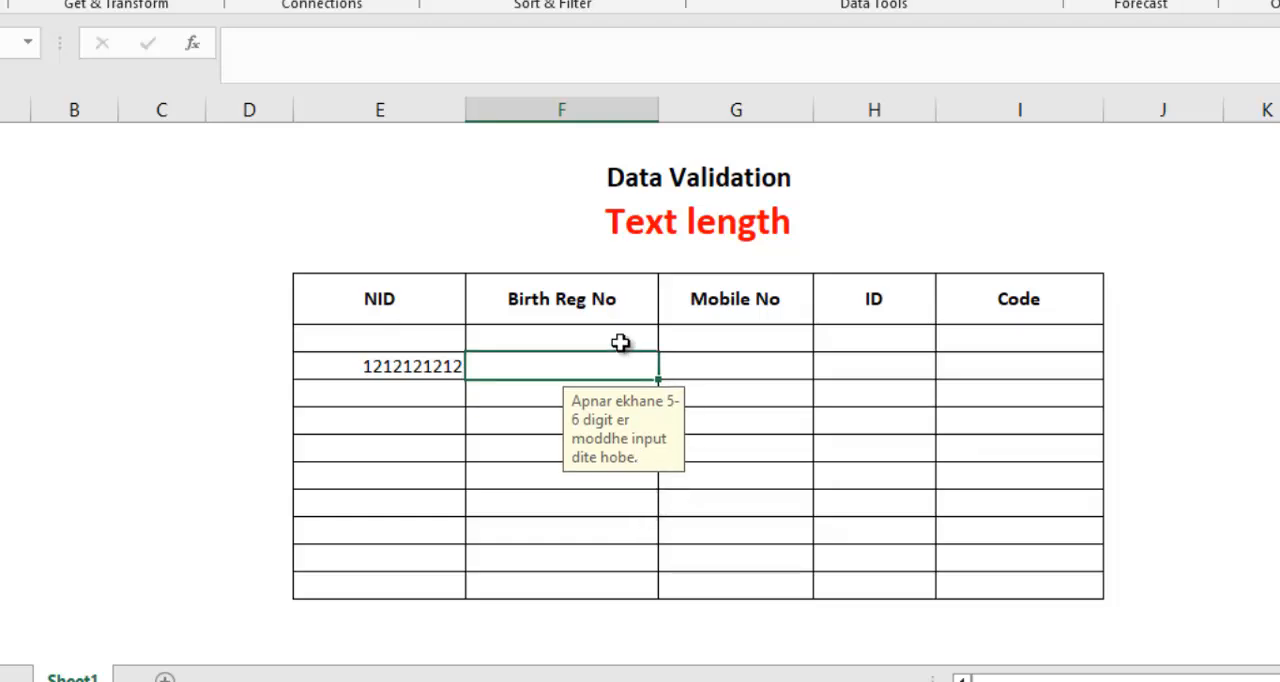
click(620, 342)
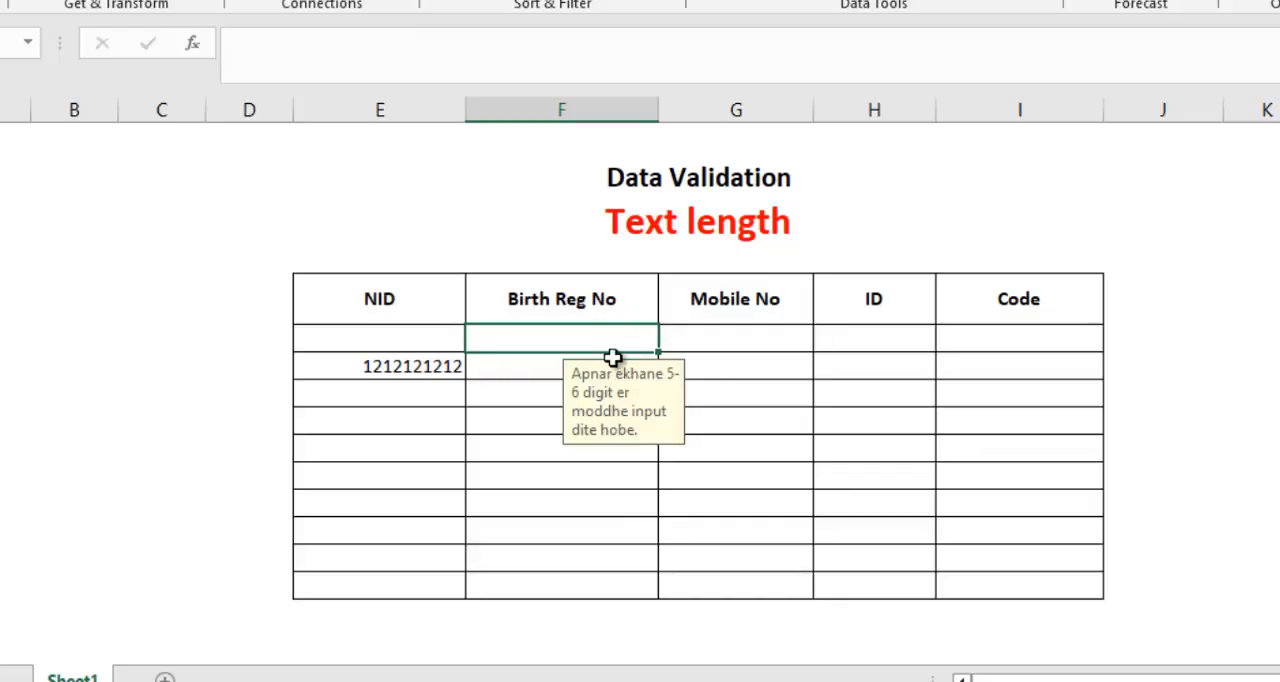
Try to enter a four-digit test number in Birth Reg No cell F13 and cancel the entry.
click(604, 444)
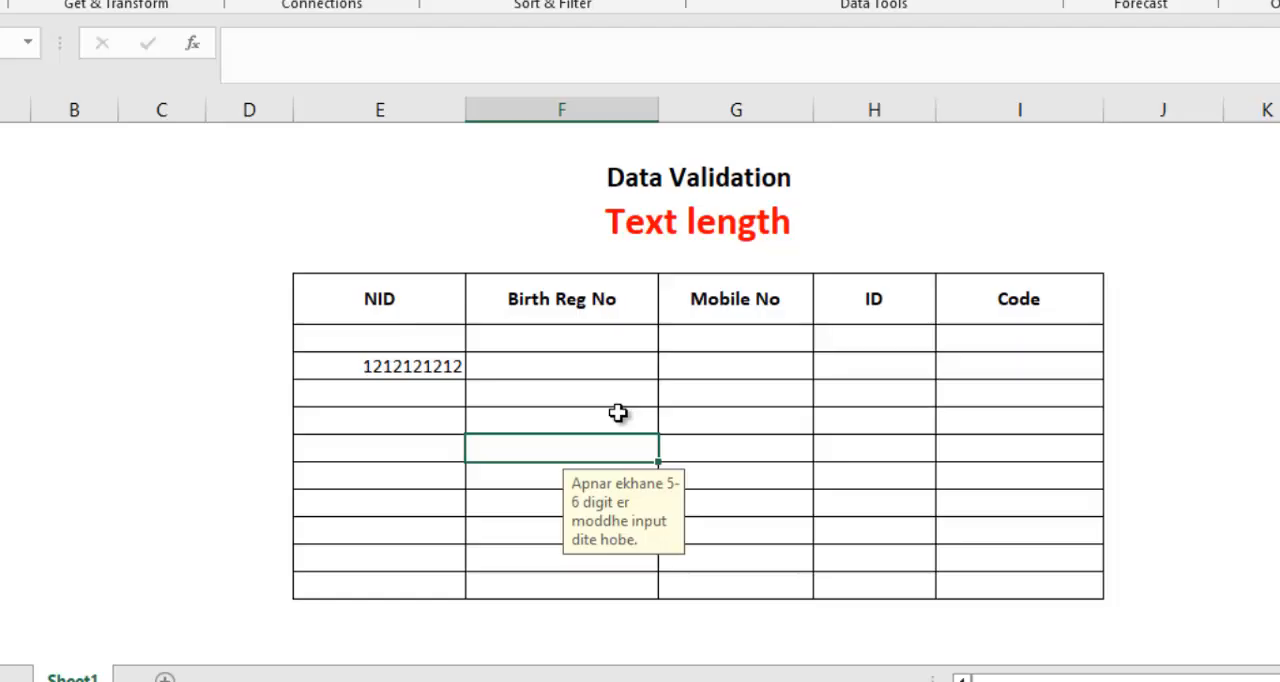
text(555)
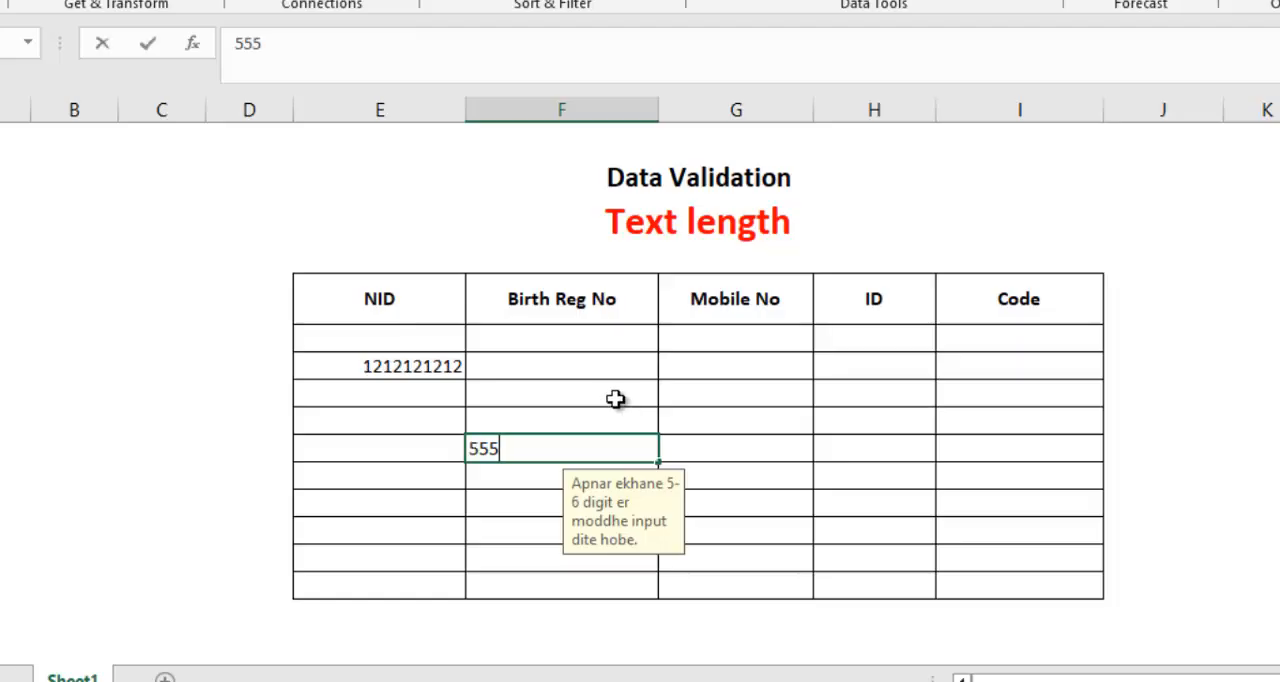
text(5)
key(Return)
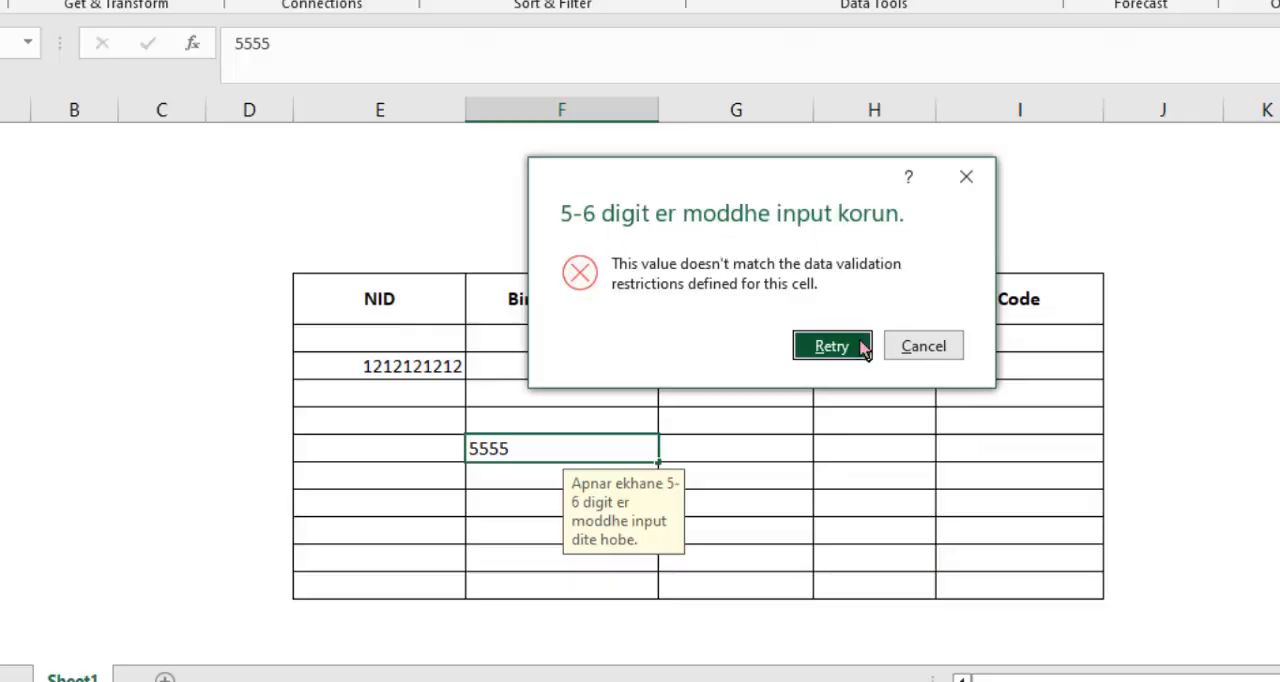
click(905, 346)
click(622, 413)
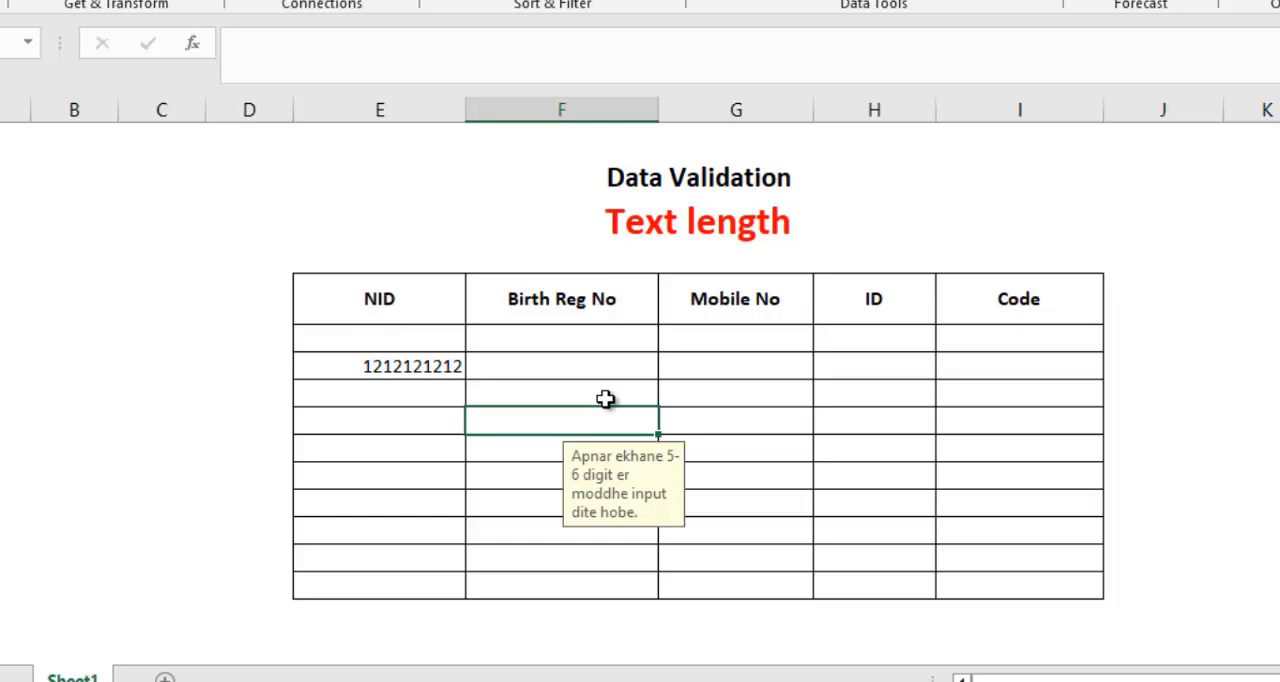
click(398, 300)
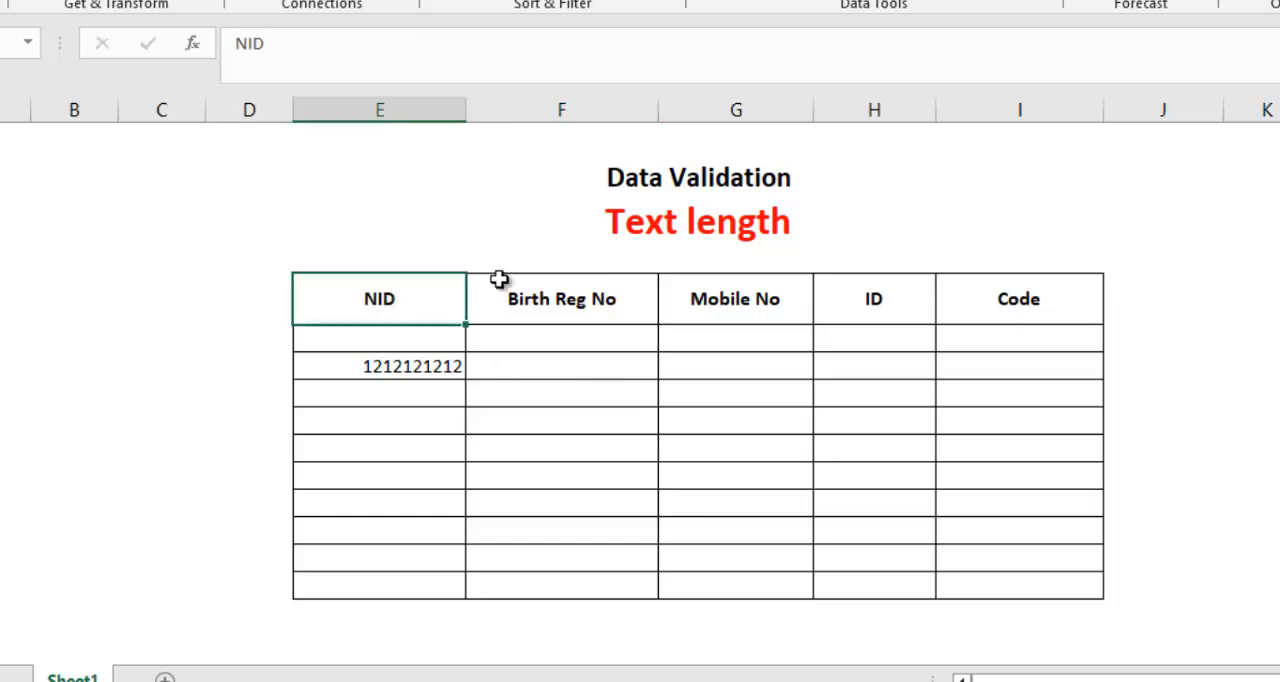